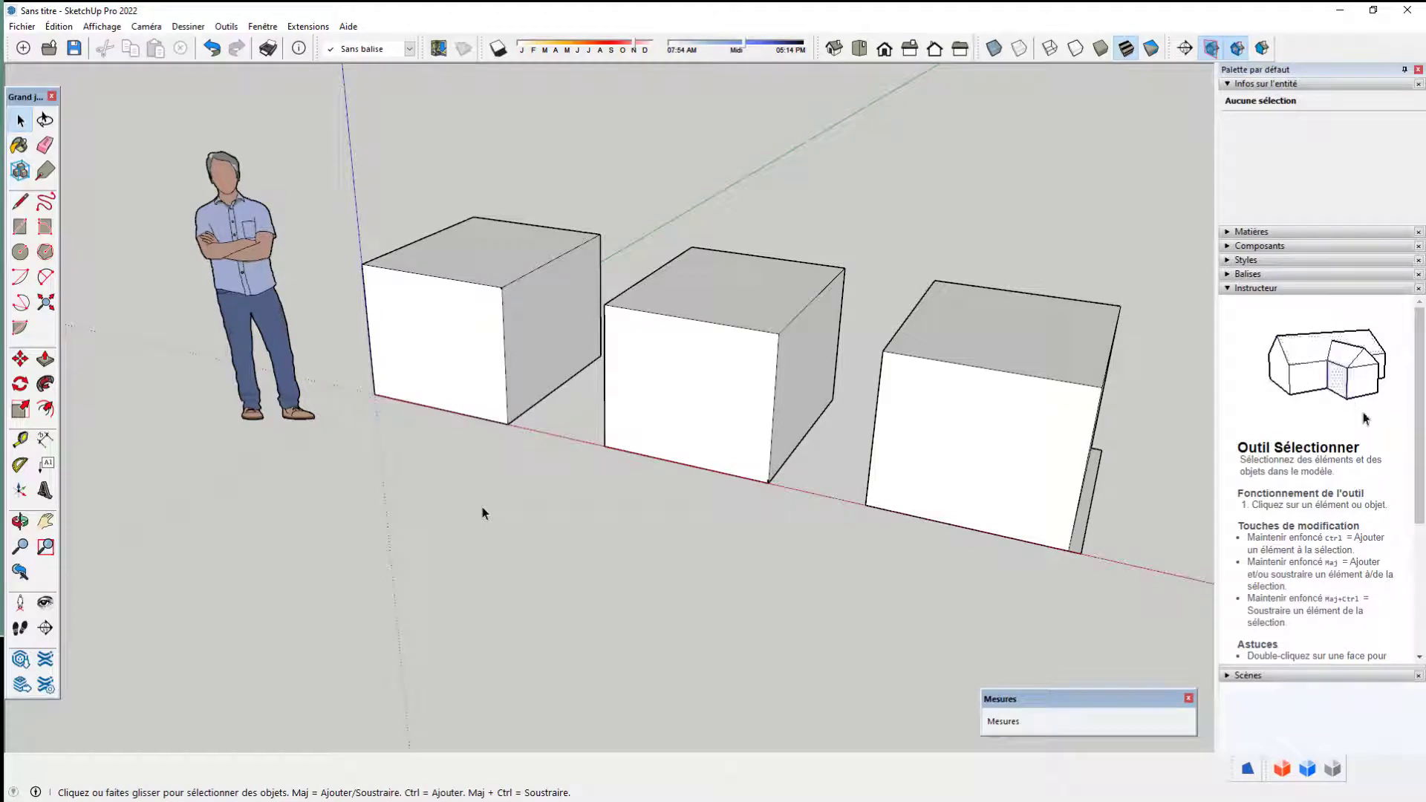
# Draw a rectangle on the ground in front of the row and extrude it into a box
pyautogui.moveTo(493, 484); pyautogui.dragTo(498, 503, button='middle')
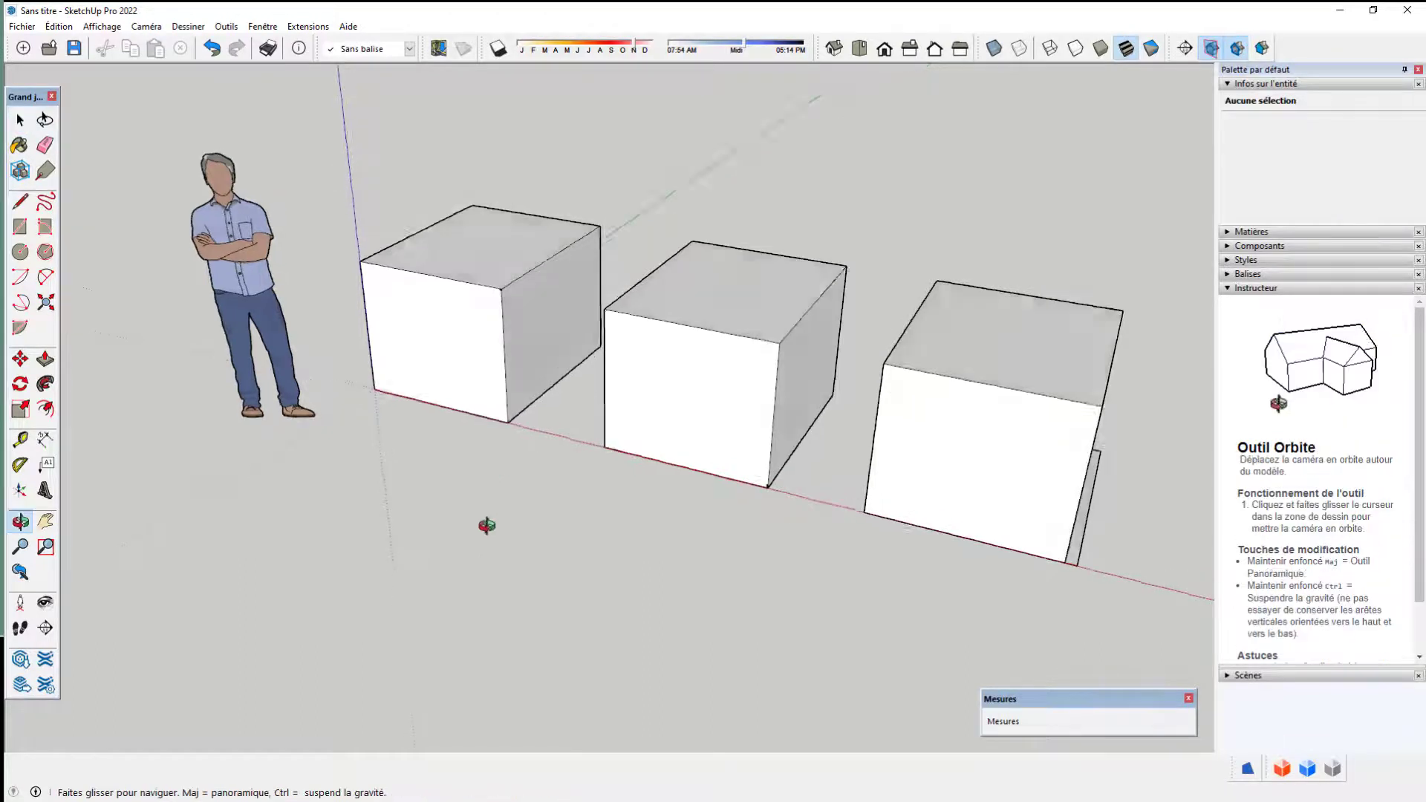
pyautogui.click(20, 226)
pyautogui.click(283, 504)
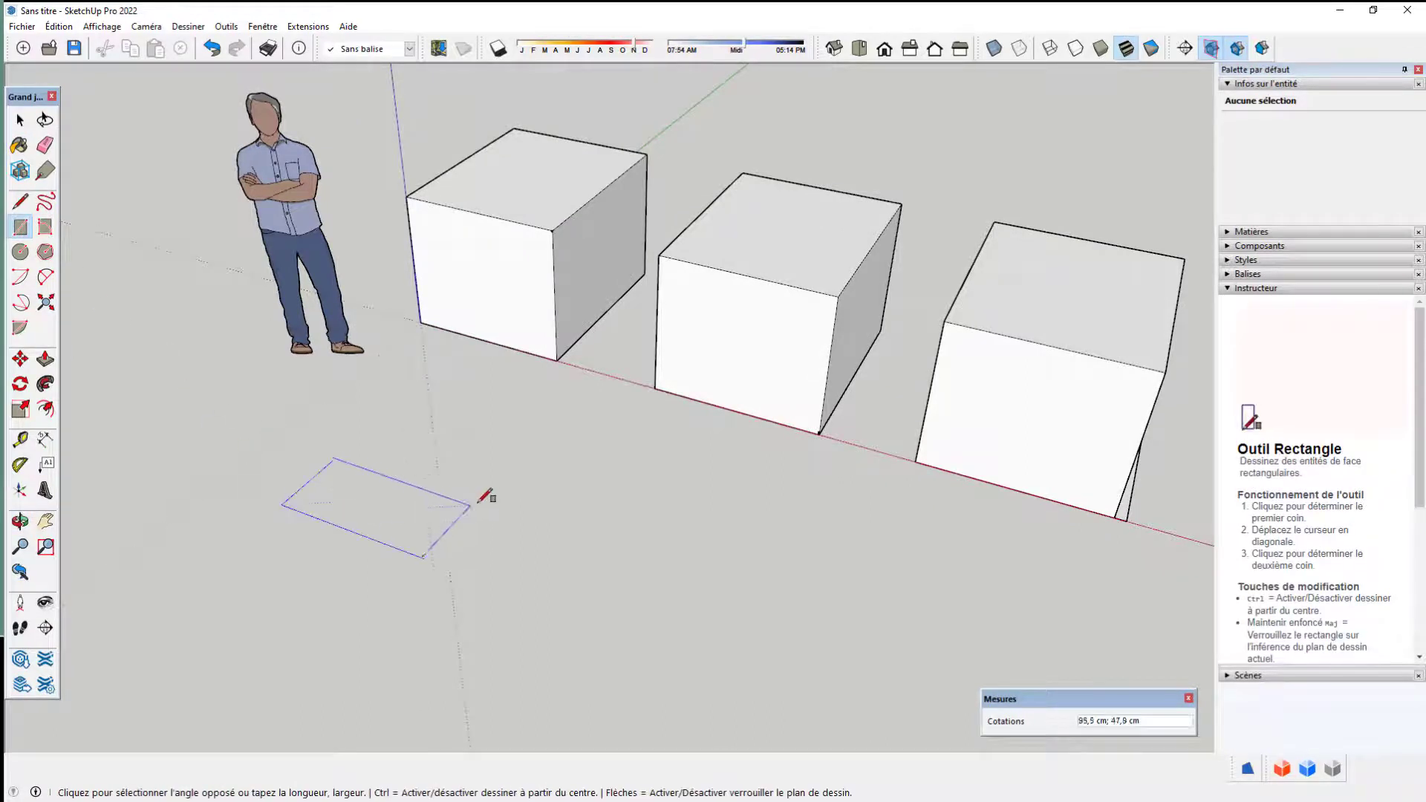
pyautogui.click(518, 466)
pyautogui.press('p')
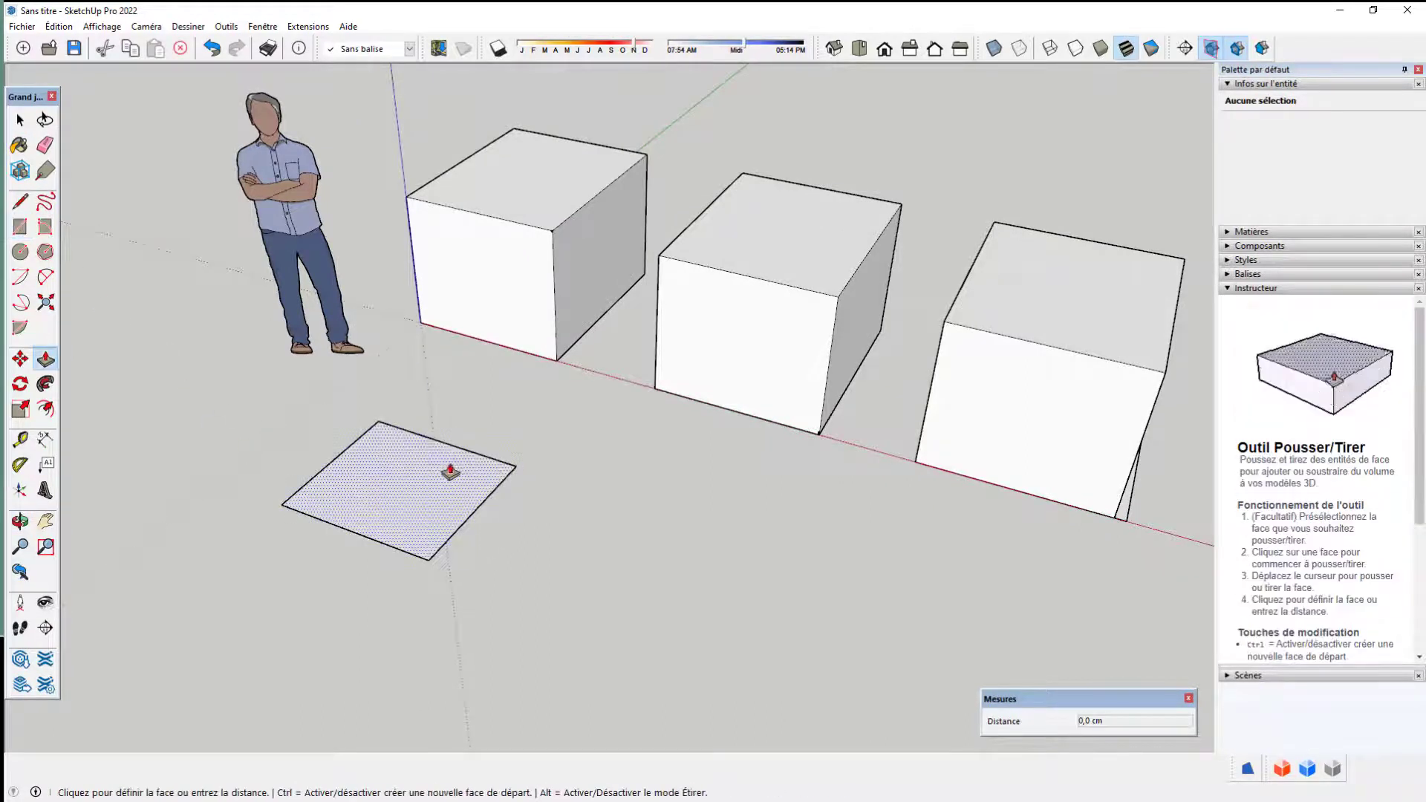
pyautogui.click(445, 471)
pyautogui.click(430, 380)
# Select all of the new box's geometry and make it a group
pyautogui.press('space')
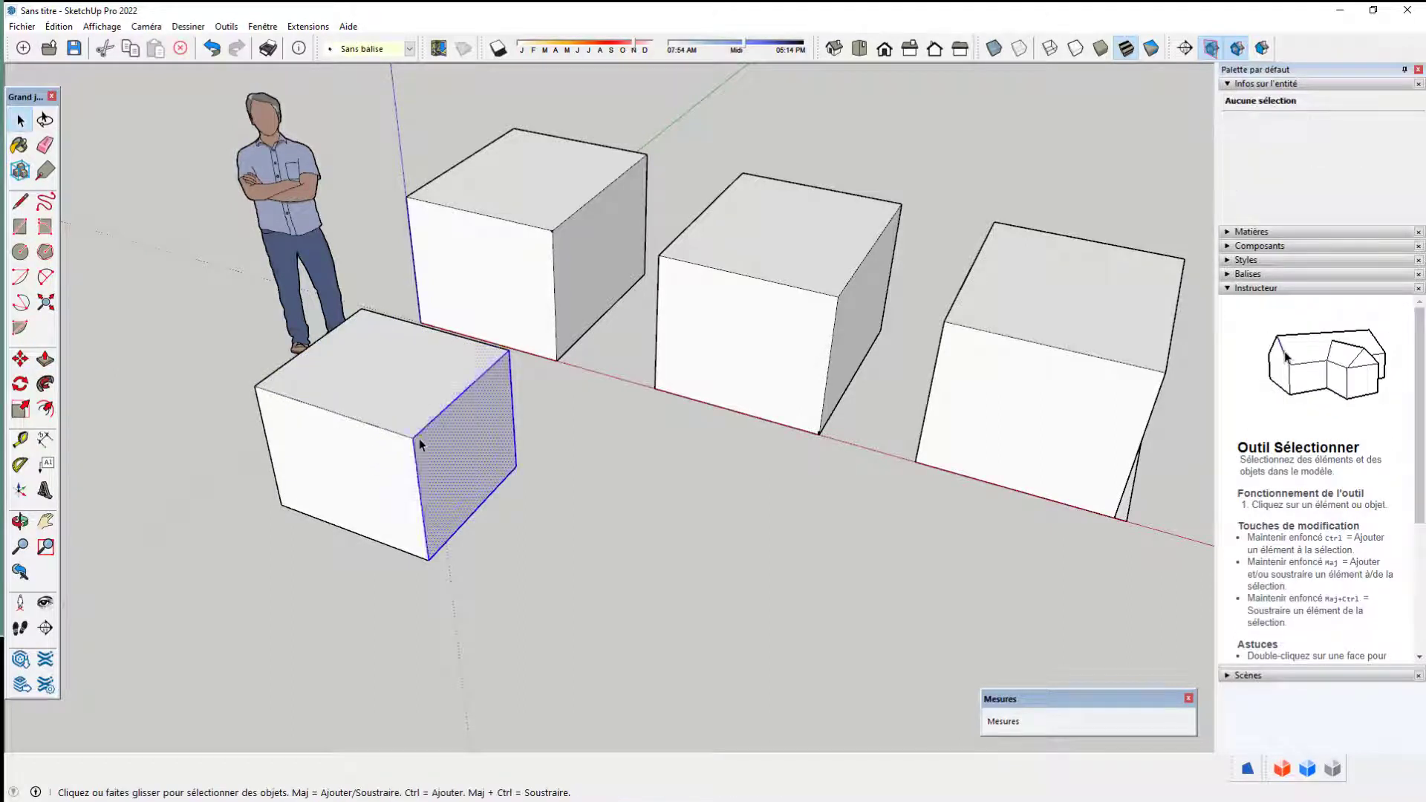
pyautogui.tripleClick(419, 438)
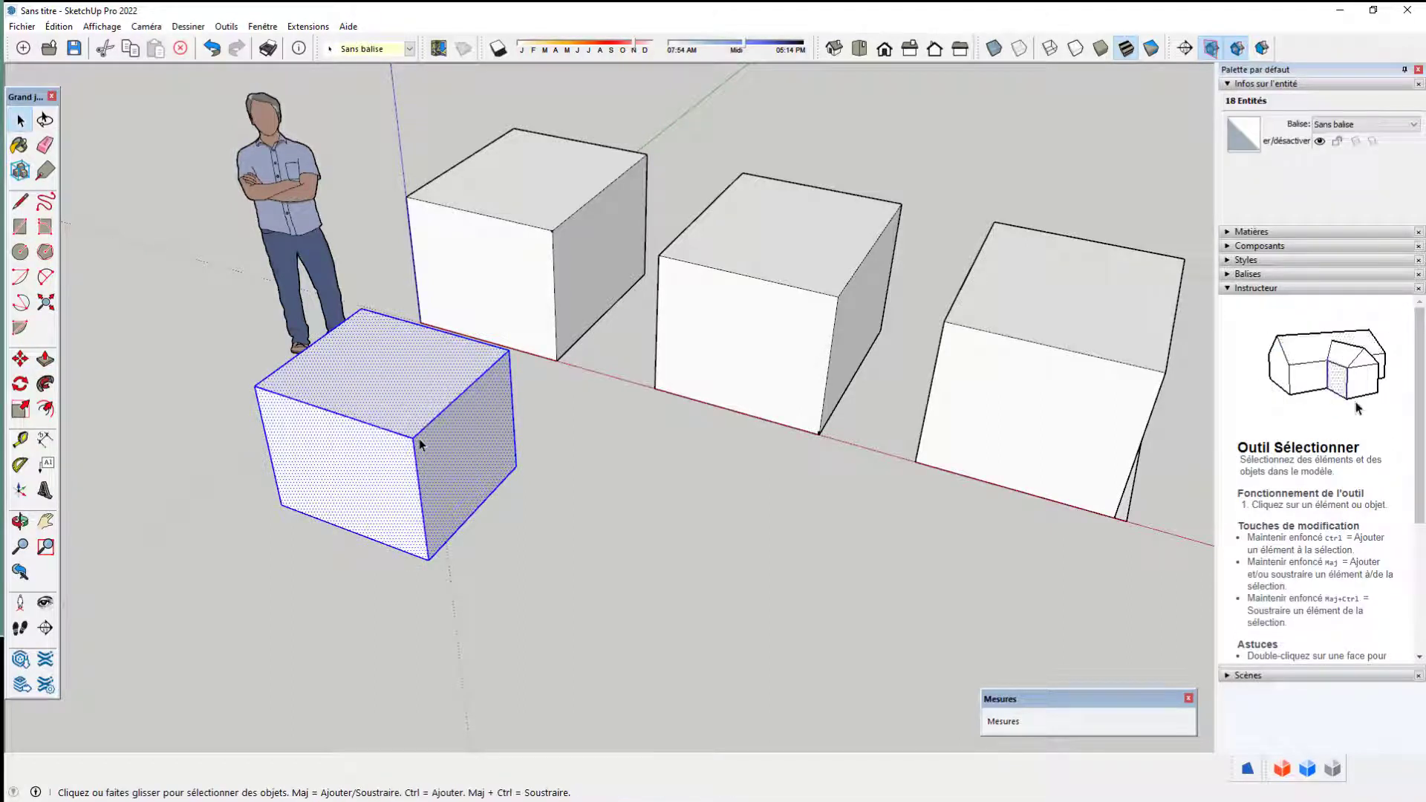
pyautogui.rightClick(419, 438)
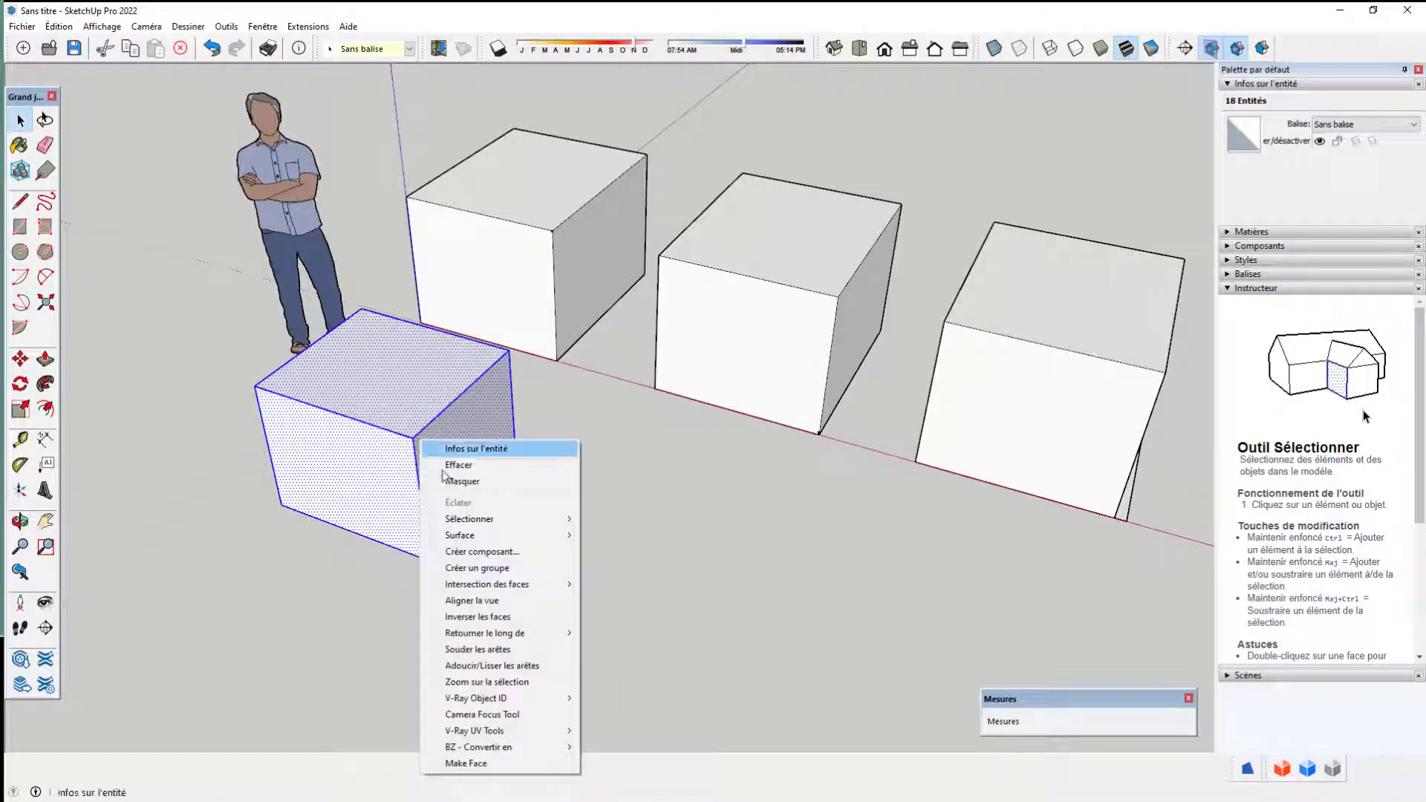
pyautogui.click(475, 568)
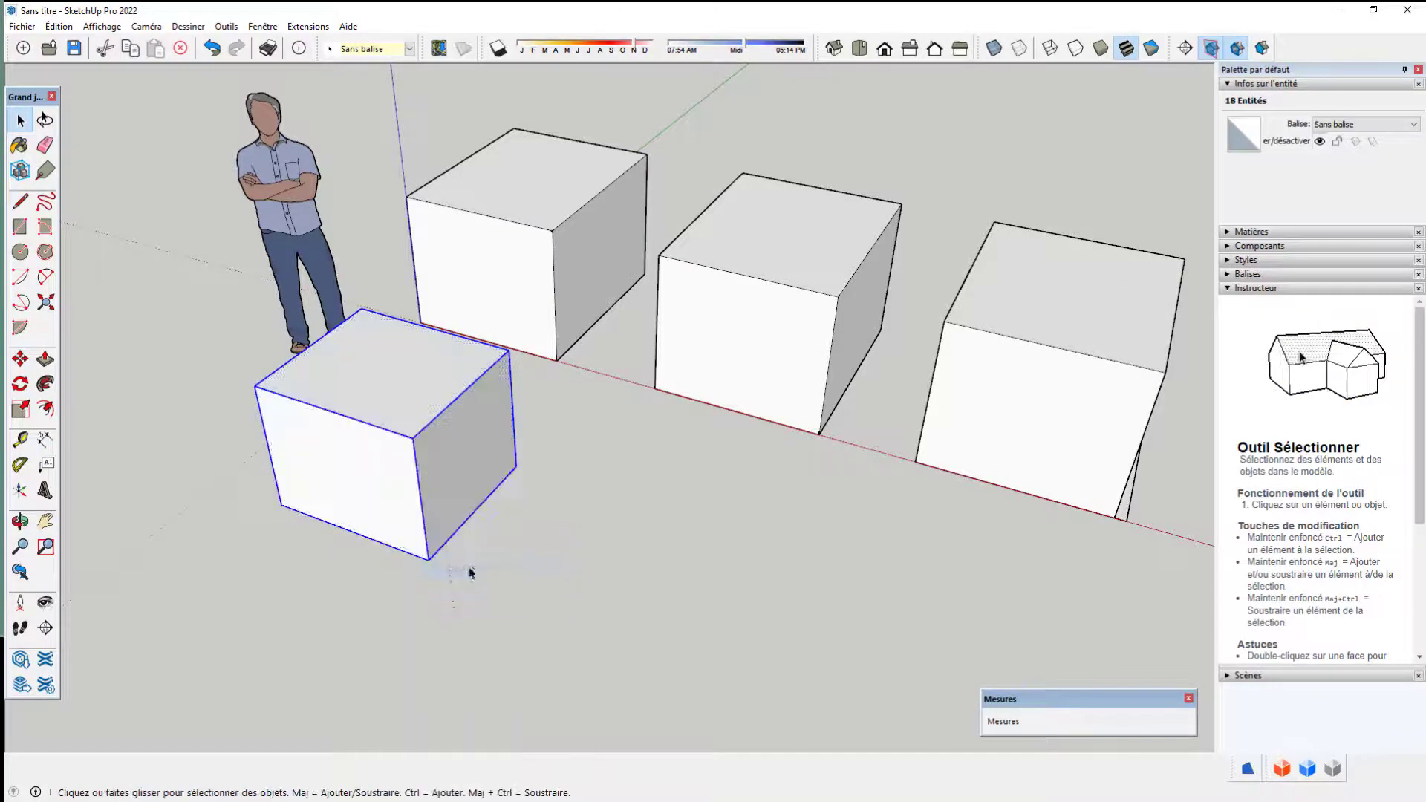
pyautogui.moveTo(480, 564)
pyautogui.mouseDown(button='middle')
pyautogui.moveTo(487, 512)
pyautogui.moveTo(469, 554)
pyautogui.mouseUp(button='middle')
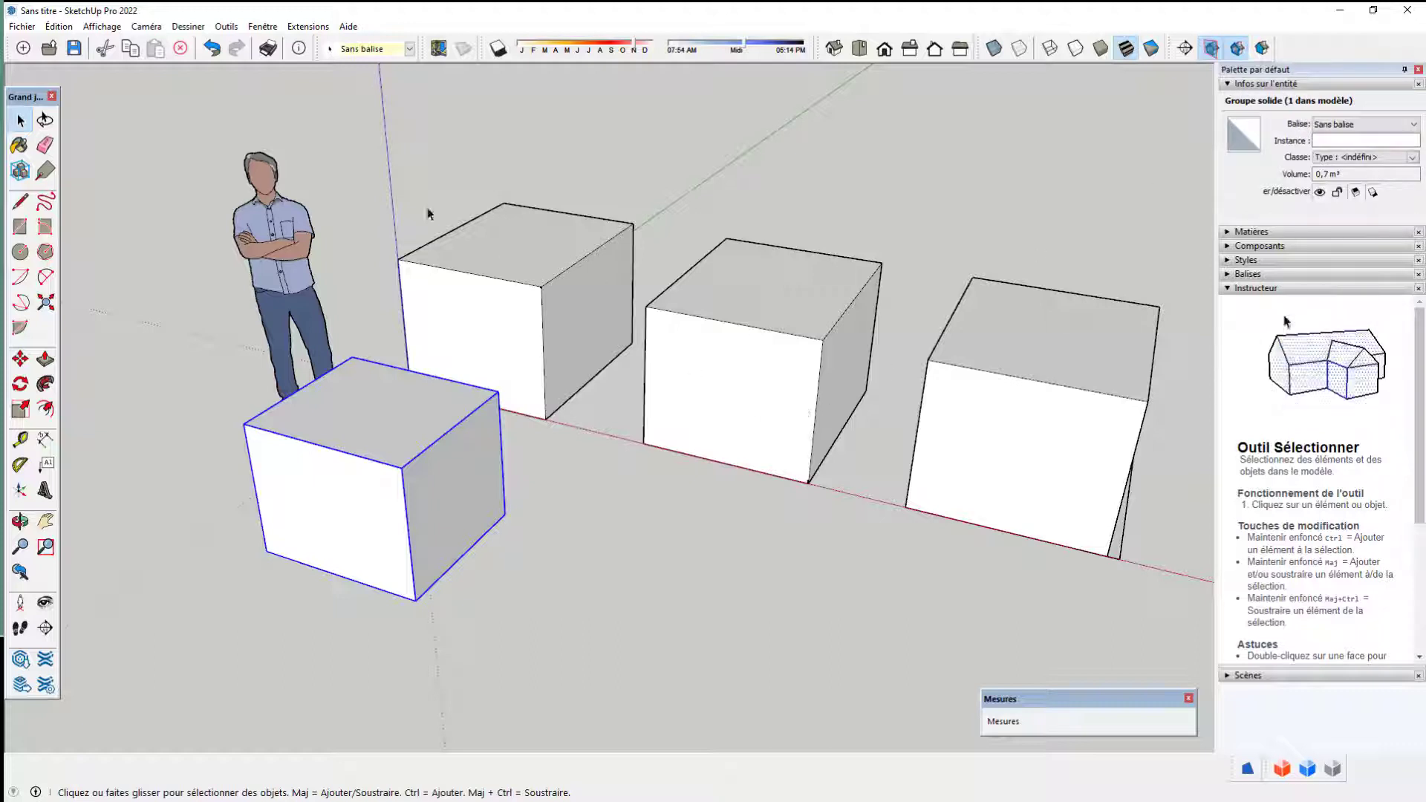
pyautogui.click(263, 29)
pyautogui.moveTo(303, 43)
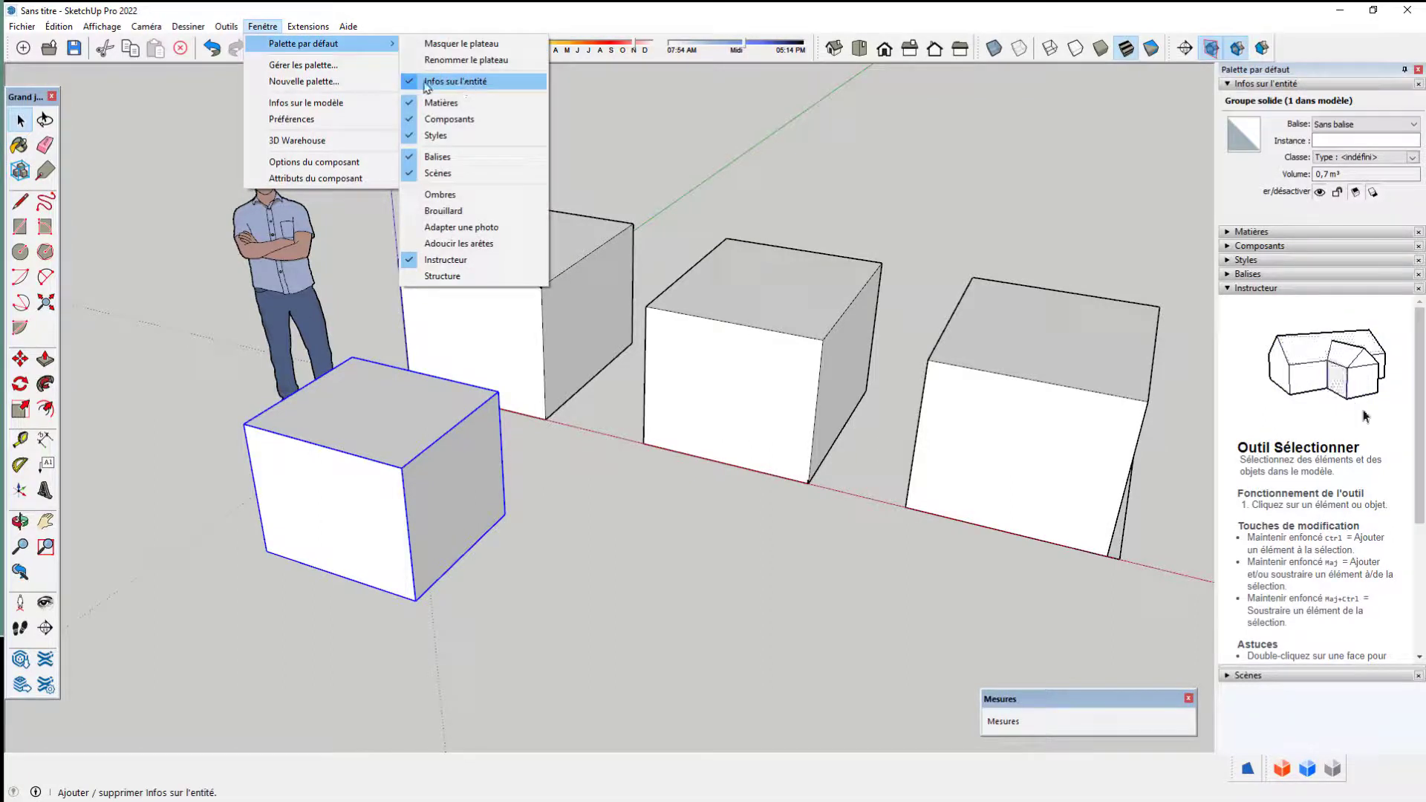
pyautogui.click(371, 327)
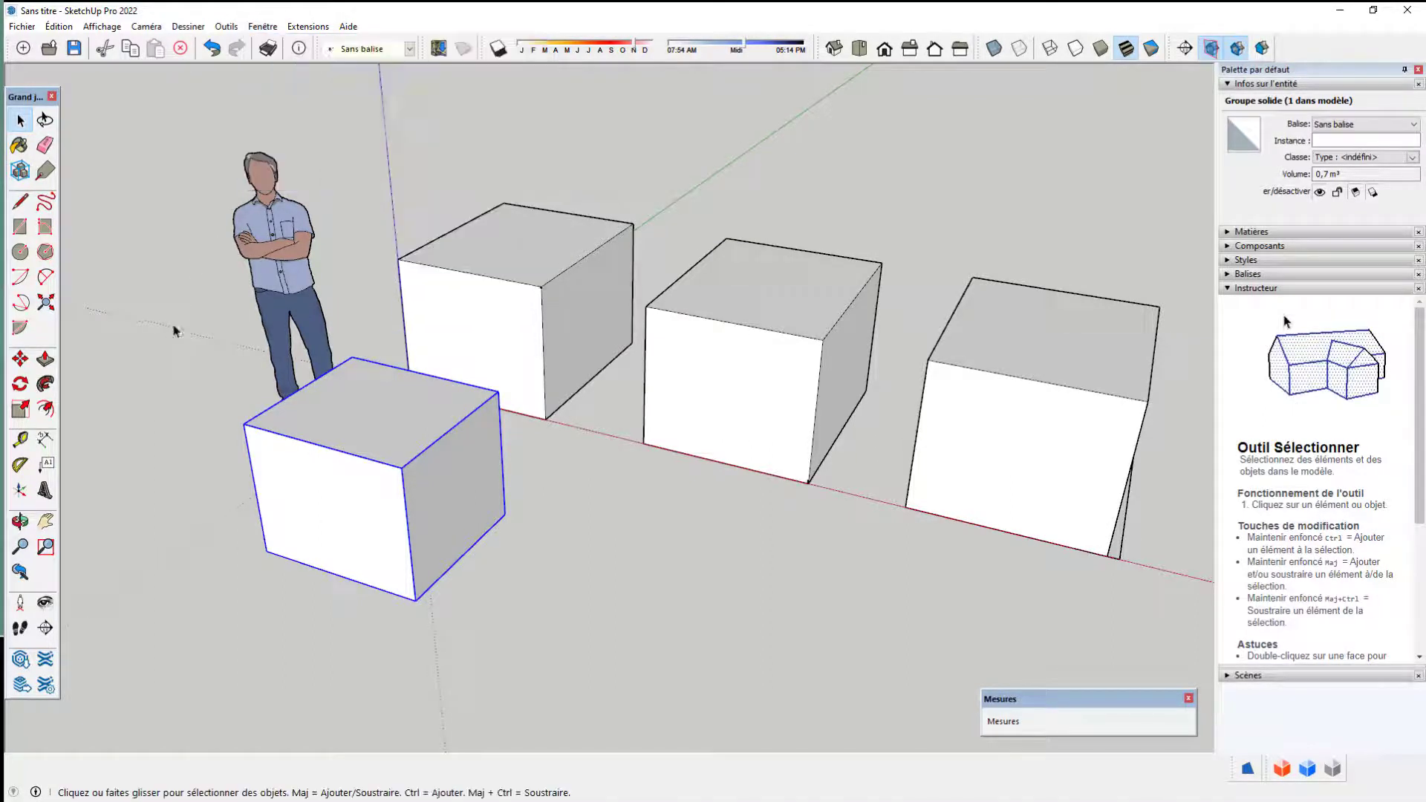
pyautogui.moveTo(380, 375); pyautogui.dragTo(392, 443, button='middle')
pyautogui.click(389, 442)
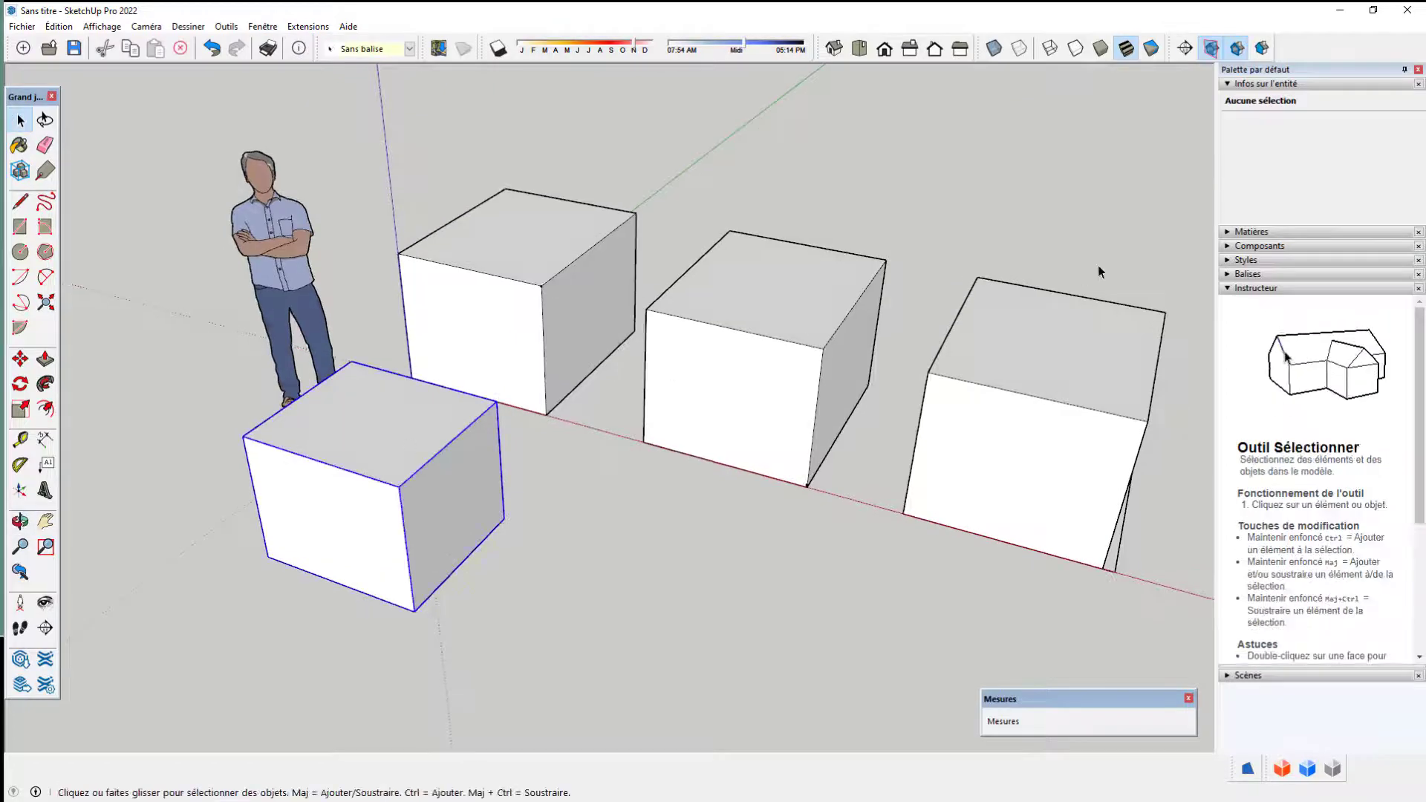
pyautogui.moveTo(791, 388); pyautogui.dragTo(778, 421, button='middle')
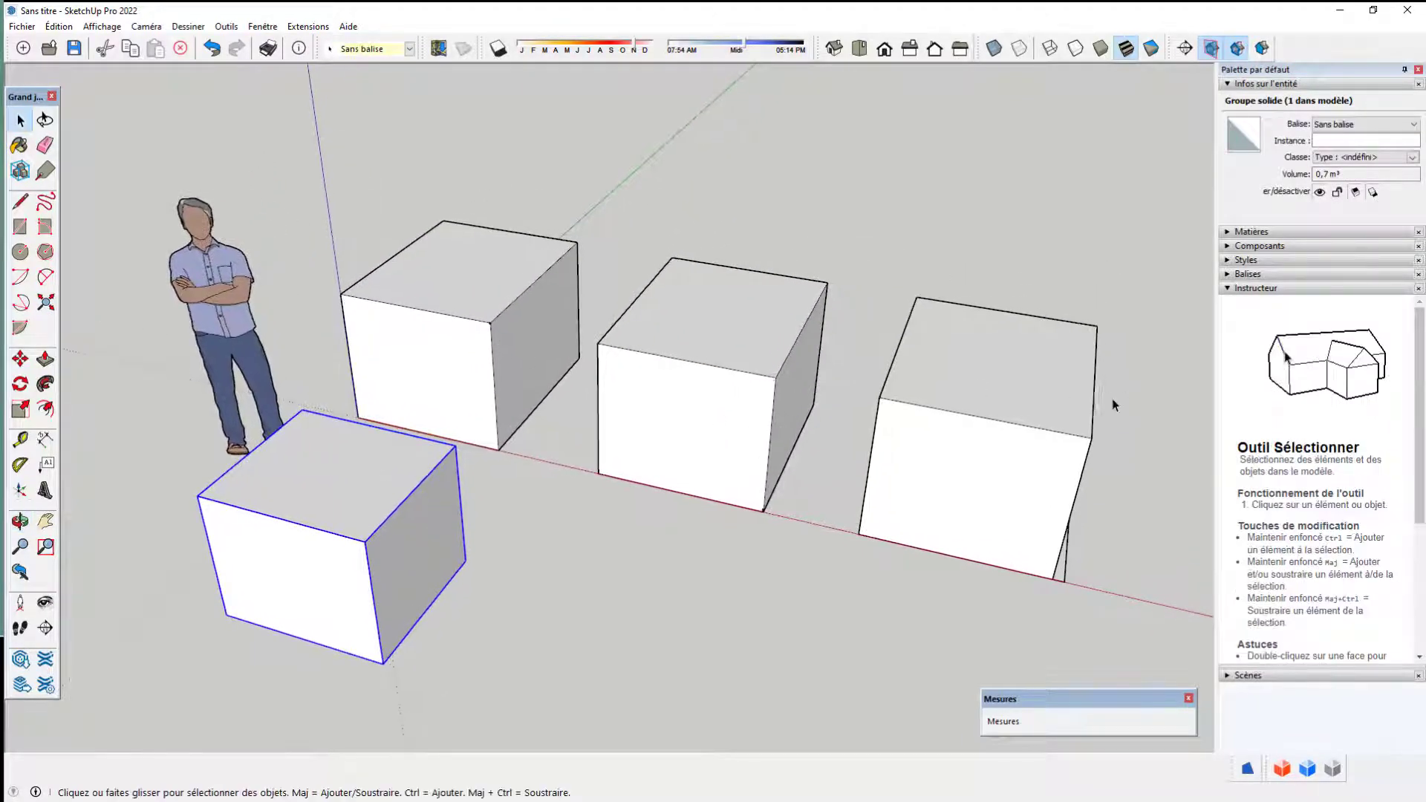
pyautogui.click(912, 236)
pyautogui.moveTo(900, 252); pyautogui.dragTo(917, 267, button='middle')
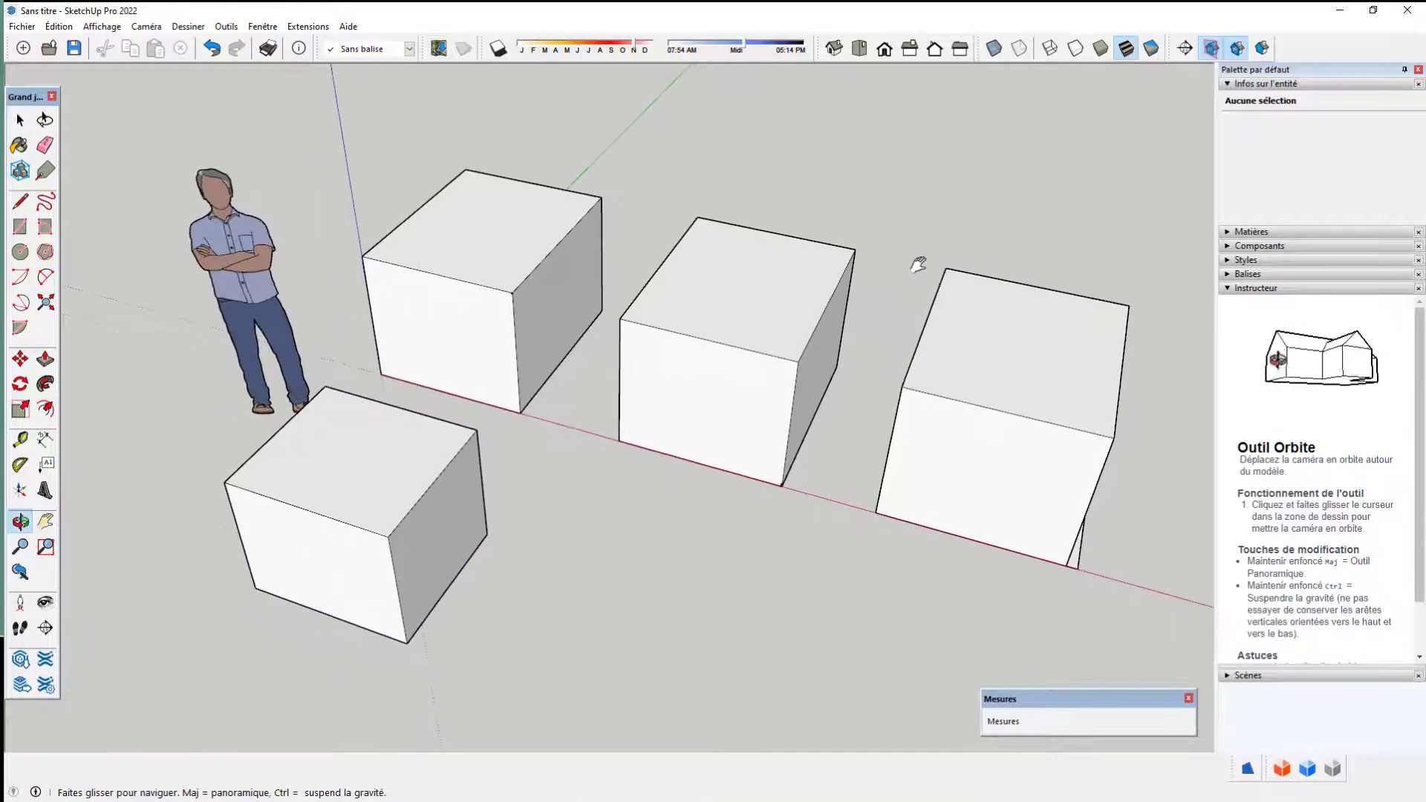
# Select the back-left box, zoom in on its top corner, and reselect it as a plain group
pyautogui.moveTo(718, 398)
pyautogui.mouseDown(button='middle')
pyautogui.moveTo(713, 436)
pyautogui.moveTo(713, 414)
pyautogui.mouseUp(button='middle')
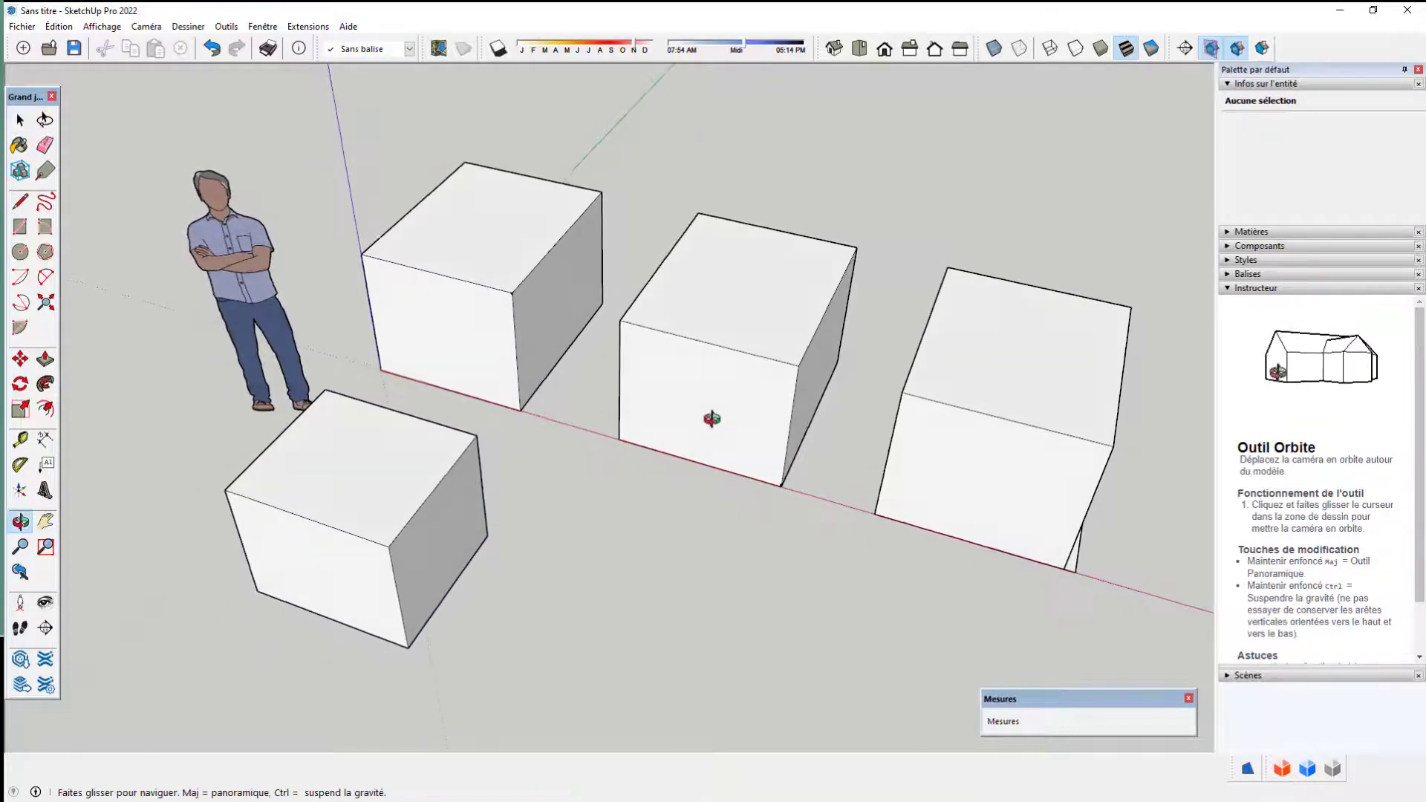
pyautogui.click(481, 302)
pyautogui.scroll(1, 490, 299)
pyautogui.scroll(2, 492, 298)
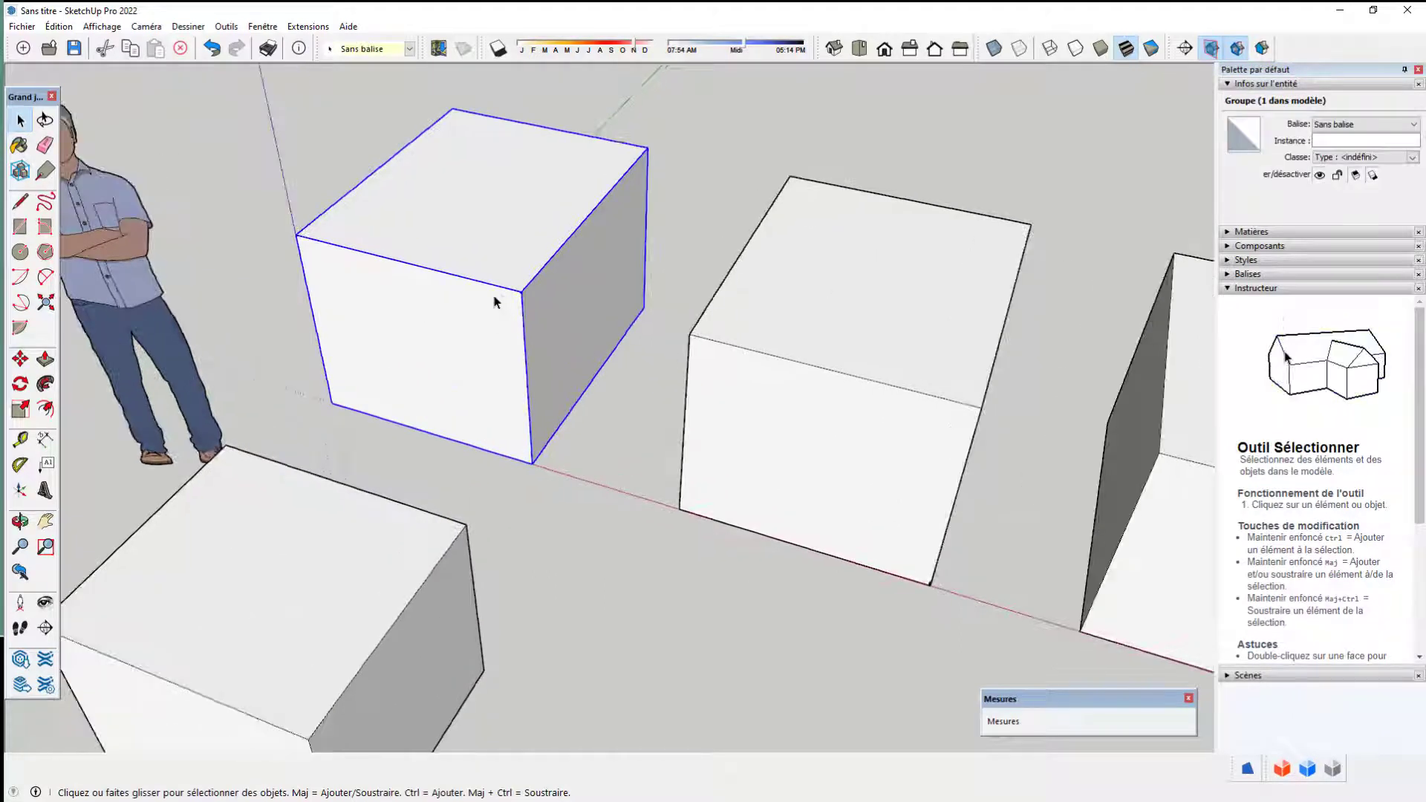
pyautogui.scroll(2, 494, 298)
pyautogui.scroll(2, 551, 303)
pyautogui.scroll(1, 557, 297)
pyautogui.scroll(1, 557, 299)
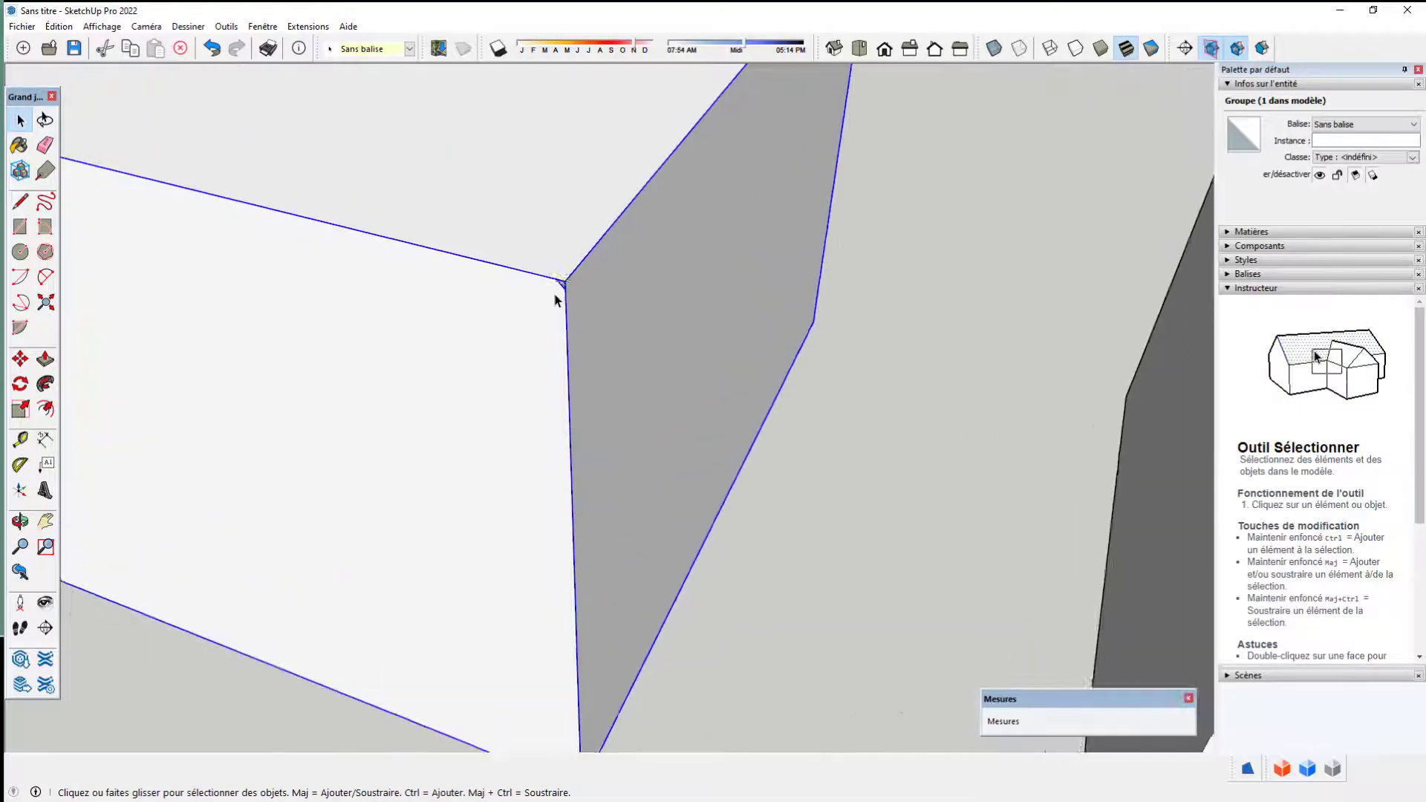
pyautogui.scroll(1, 561, 280)
pyautogui.click(557, 301)
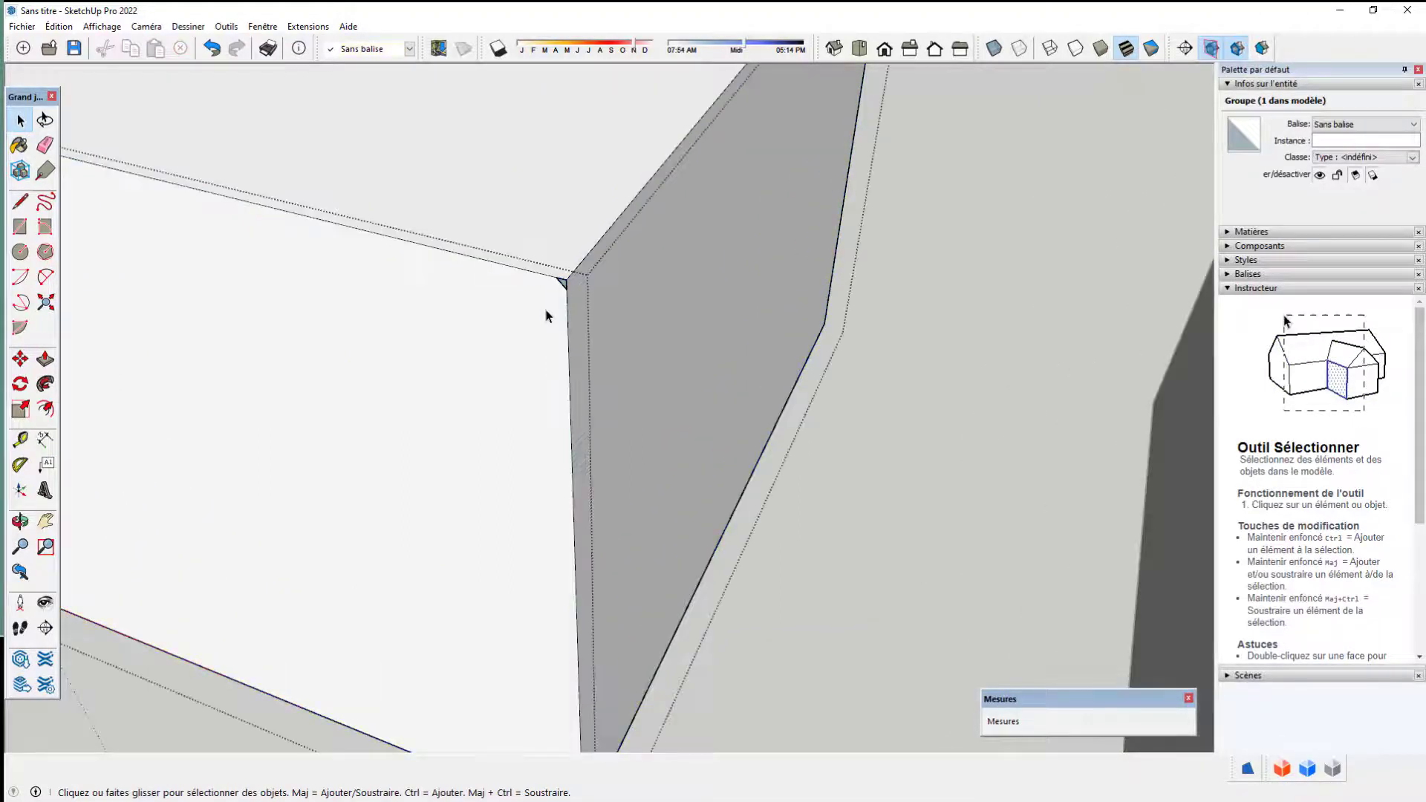
pyautogui.click(653, 299)
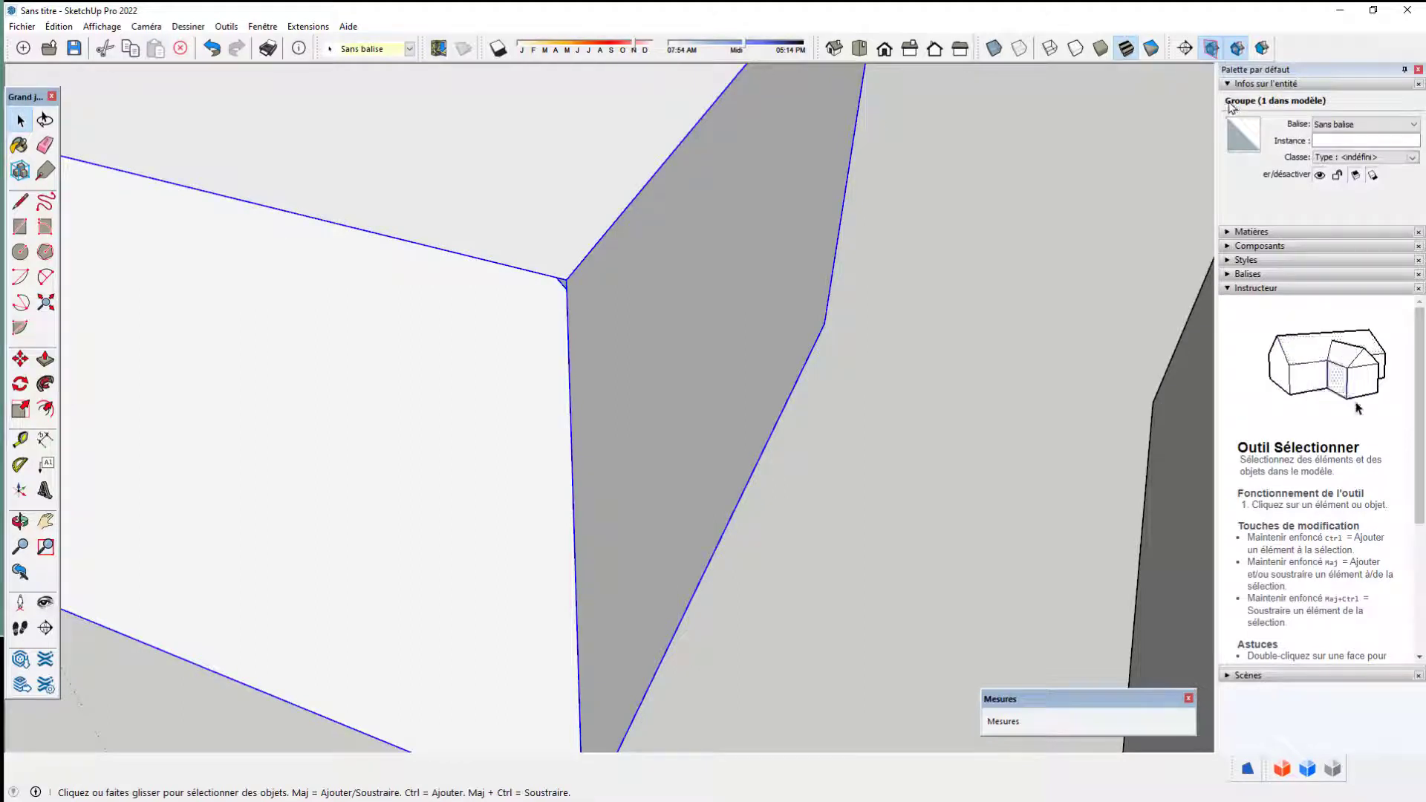
# Retrace the back-left box's top corner edge so its group reports as a 1,43 m³ solid
pyautogui.doubleClick(609, 364)
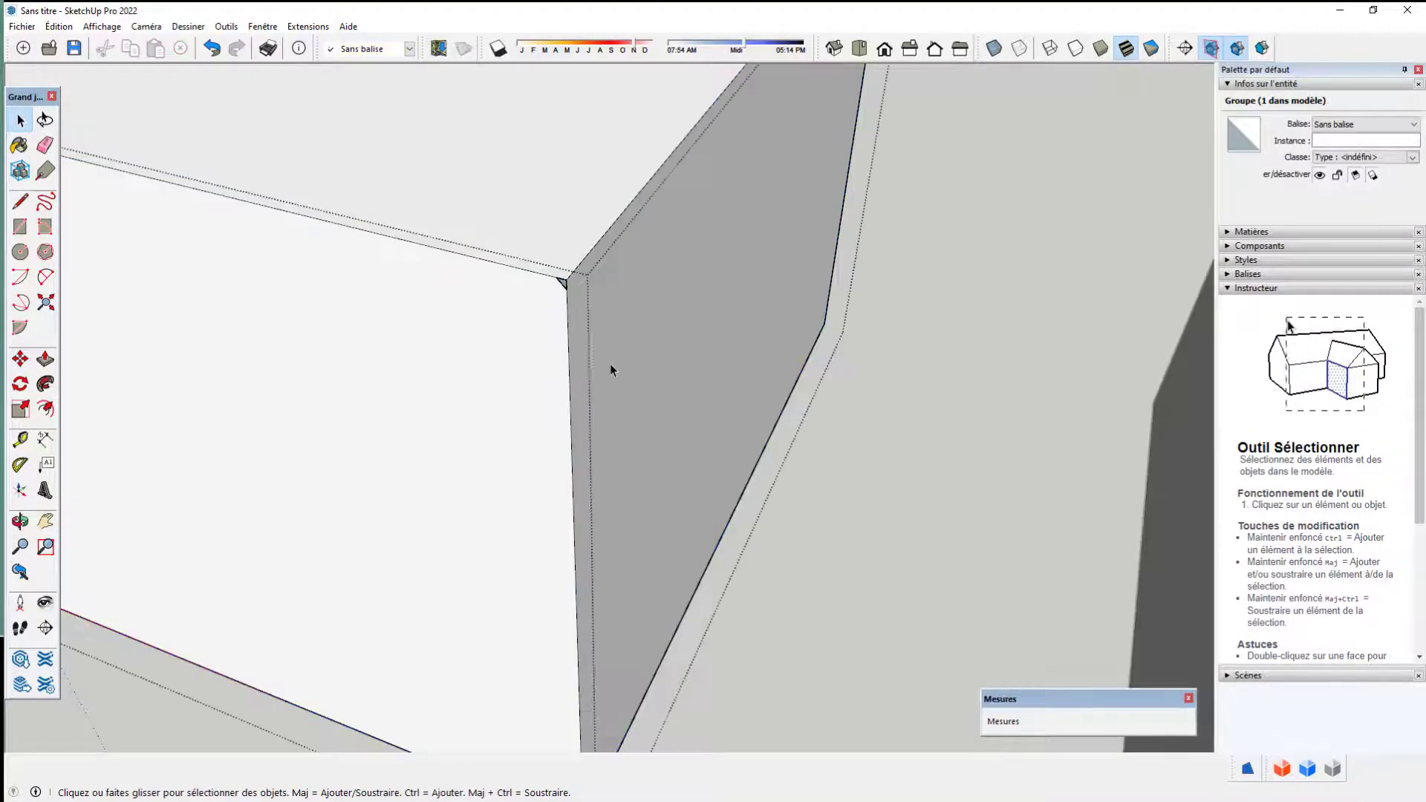
pyautogui.press('l')
pyautogui.click(563, 275)
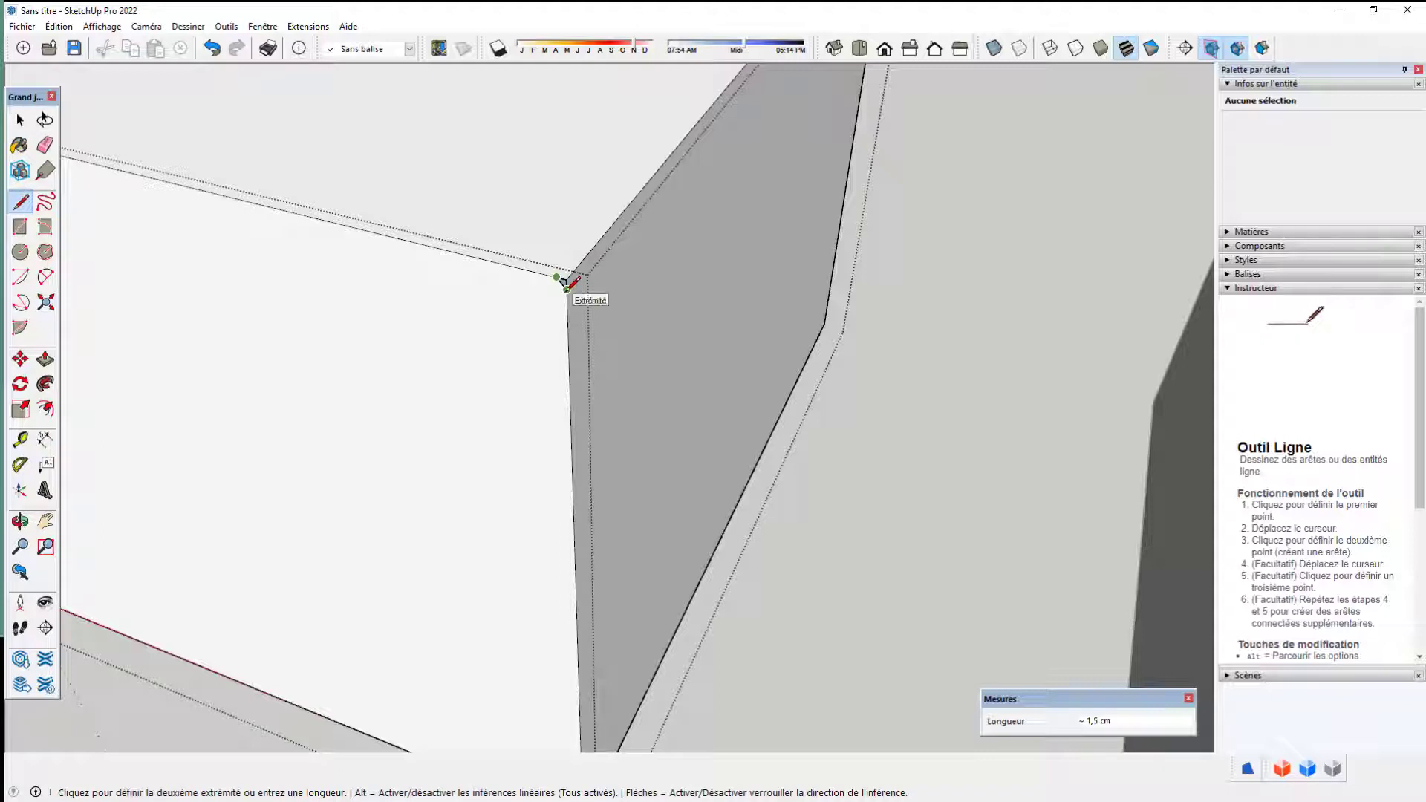
pyautogui.press('Escape')
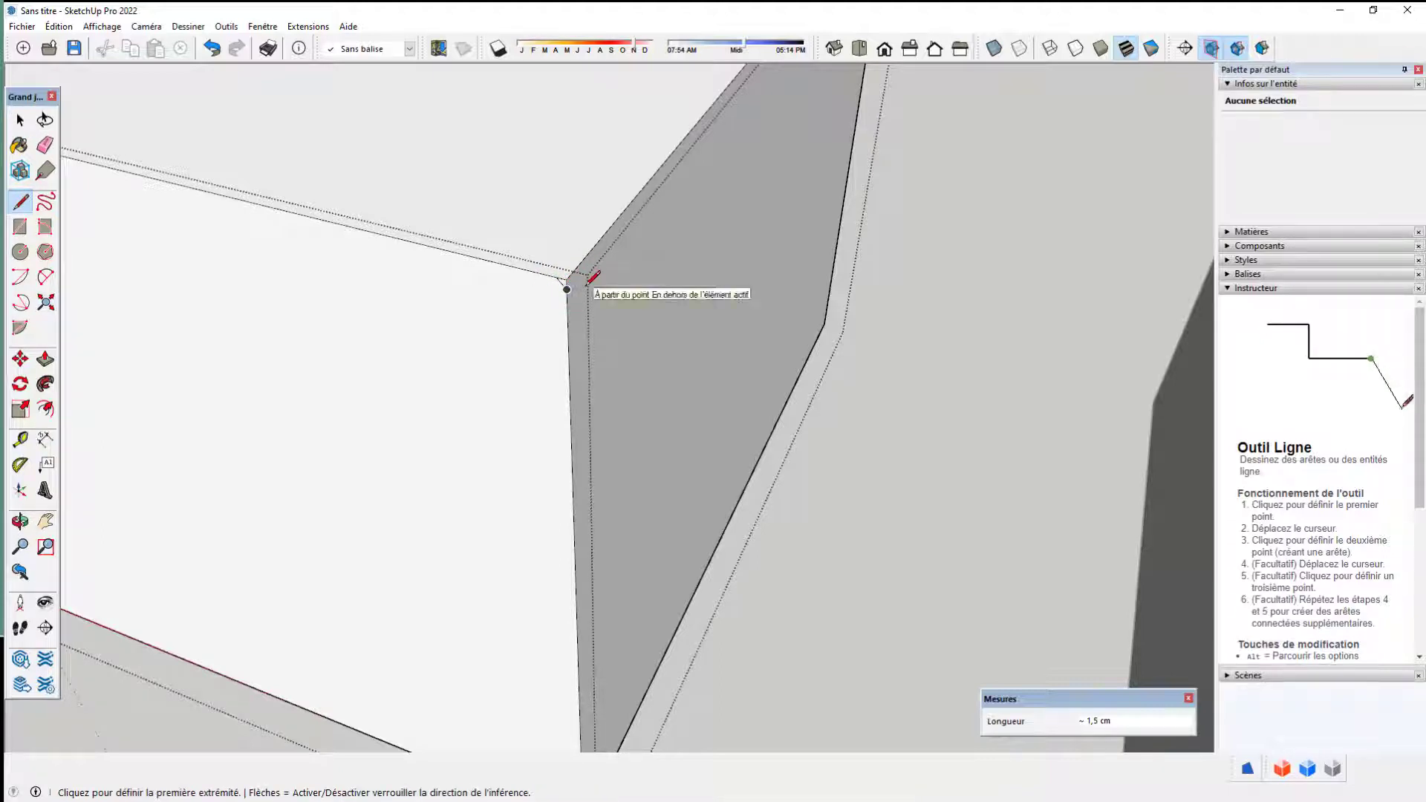
pyautogui.press('space')
pyautogui.click(912, 345)
pyautogui.click(688, 312)
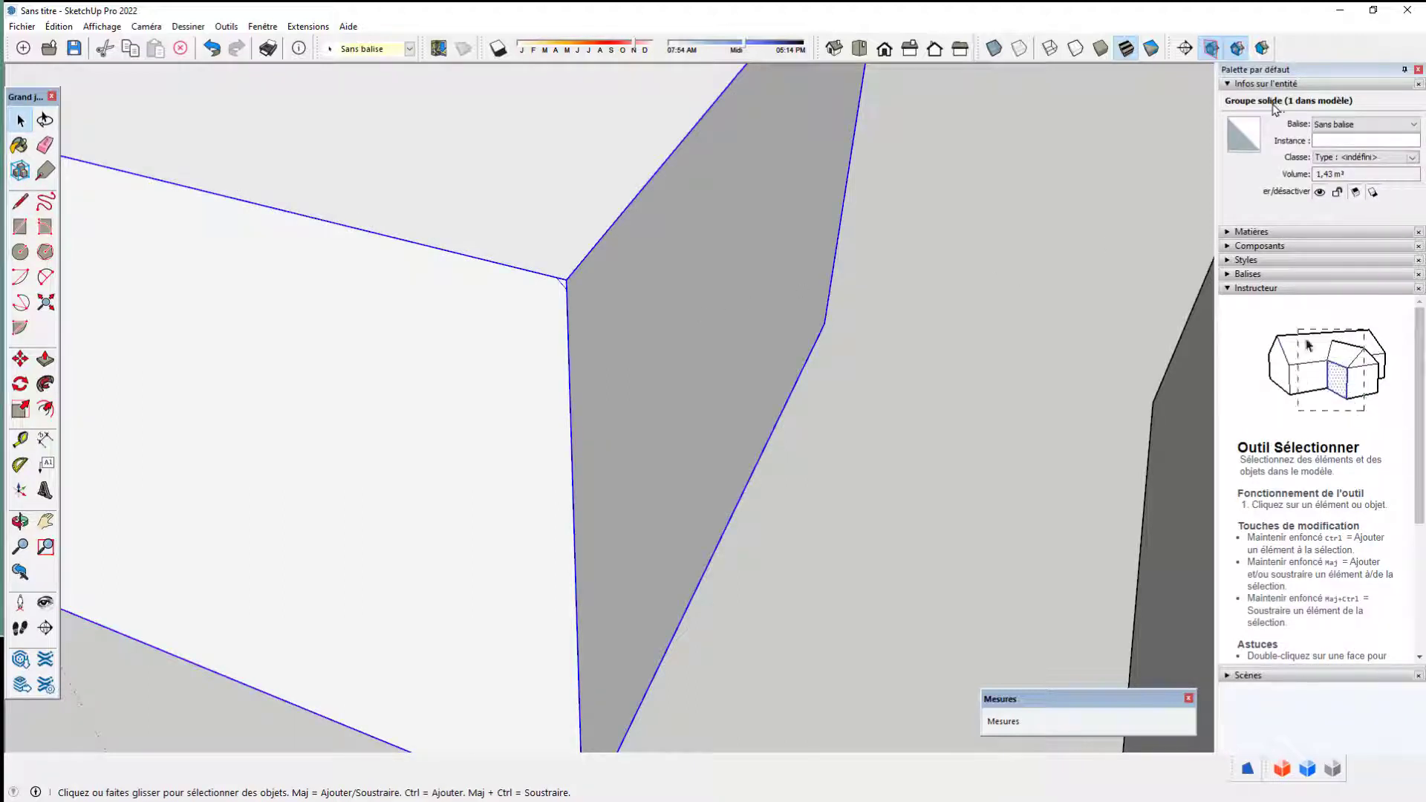
# Zoom out and pan along the row, then select the middle box, a plain group
pyautogui.scroll(-3, 857, 315)
pyautogui.scroll(-2, 838, 310)
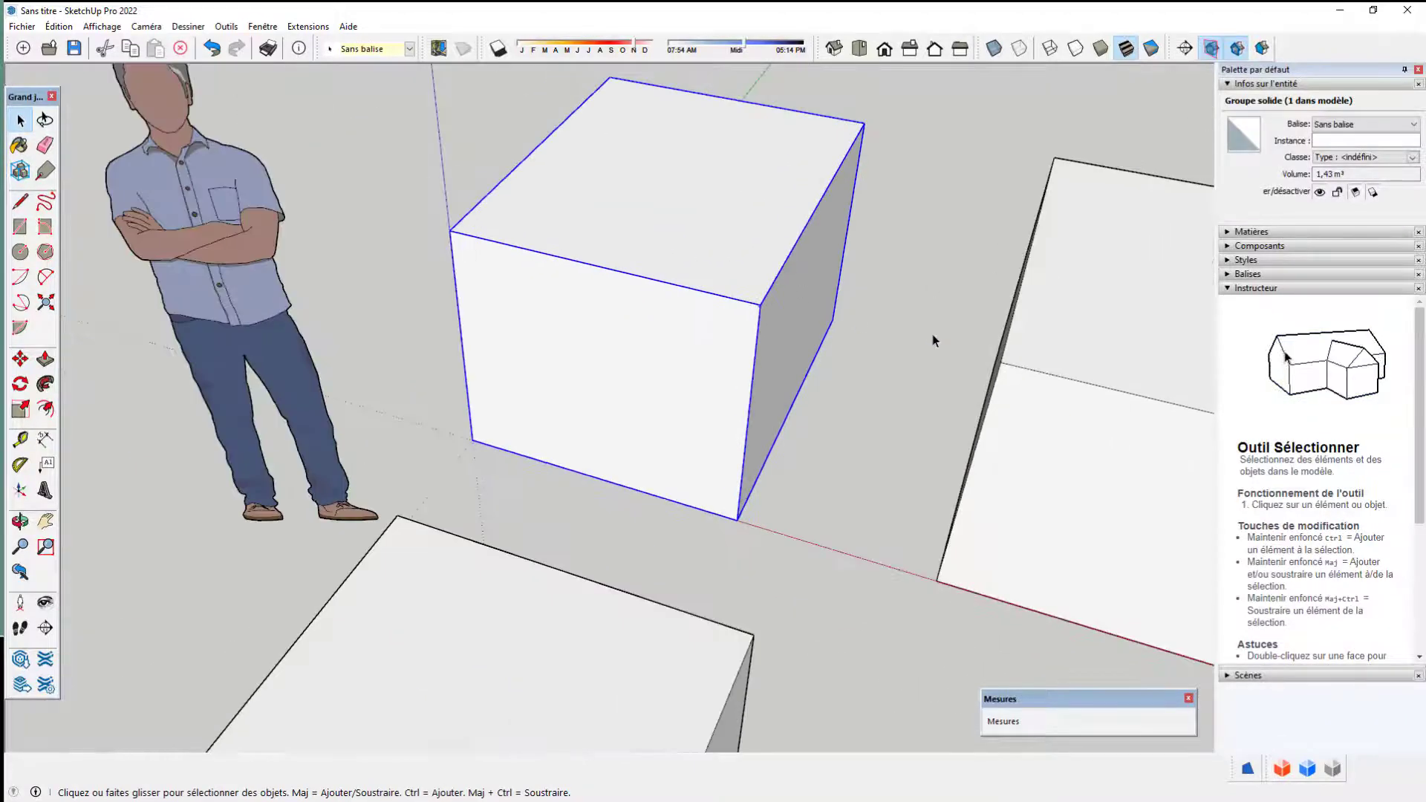
pyautogui.moveTo(933, 341)
pyautogui.keyDown('shift'); pyautogui.mouseDown(button='middle')
pyautogui.moveTo(596, 275)
pyautogui.moveTo(689, 313)
pyautogui.moveTo(832, 338)
pyautogui.moveTo(727, 289)
pyautogui.moveTo(695, 257)
pyautogui.mouseUp(button='middle'); pyautogui.keyUp('shift')
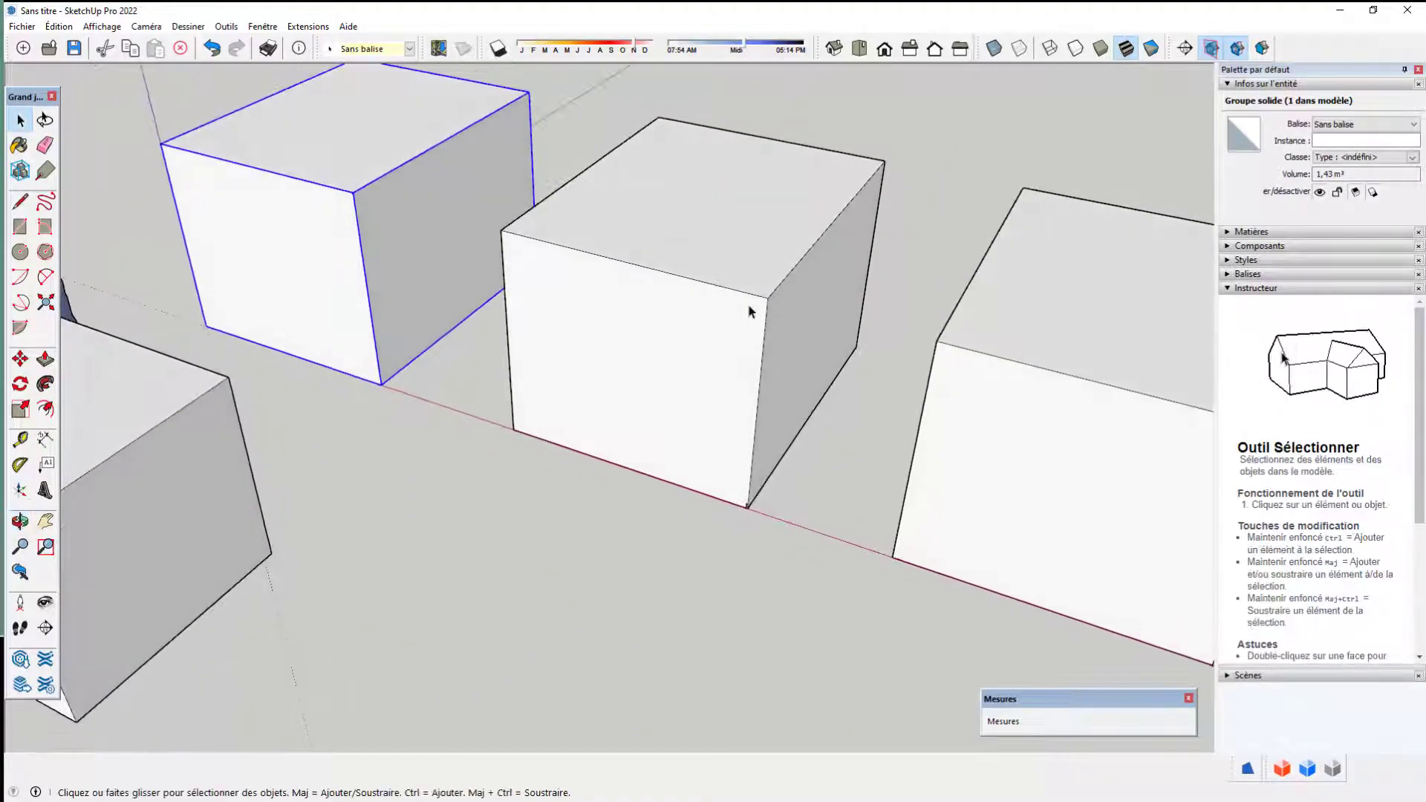
pyautogui.scroll(3, 743, 505)
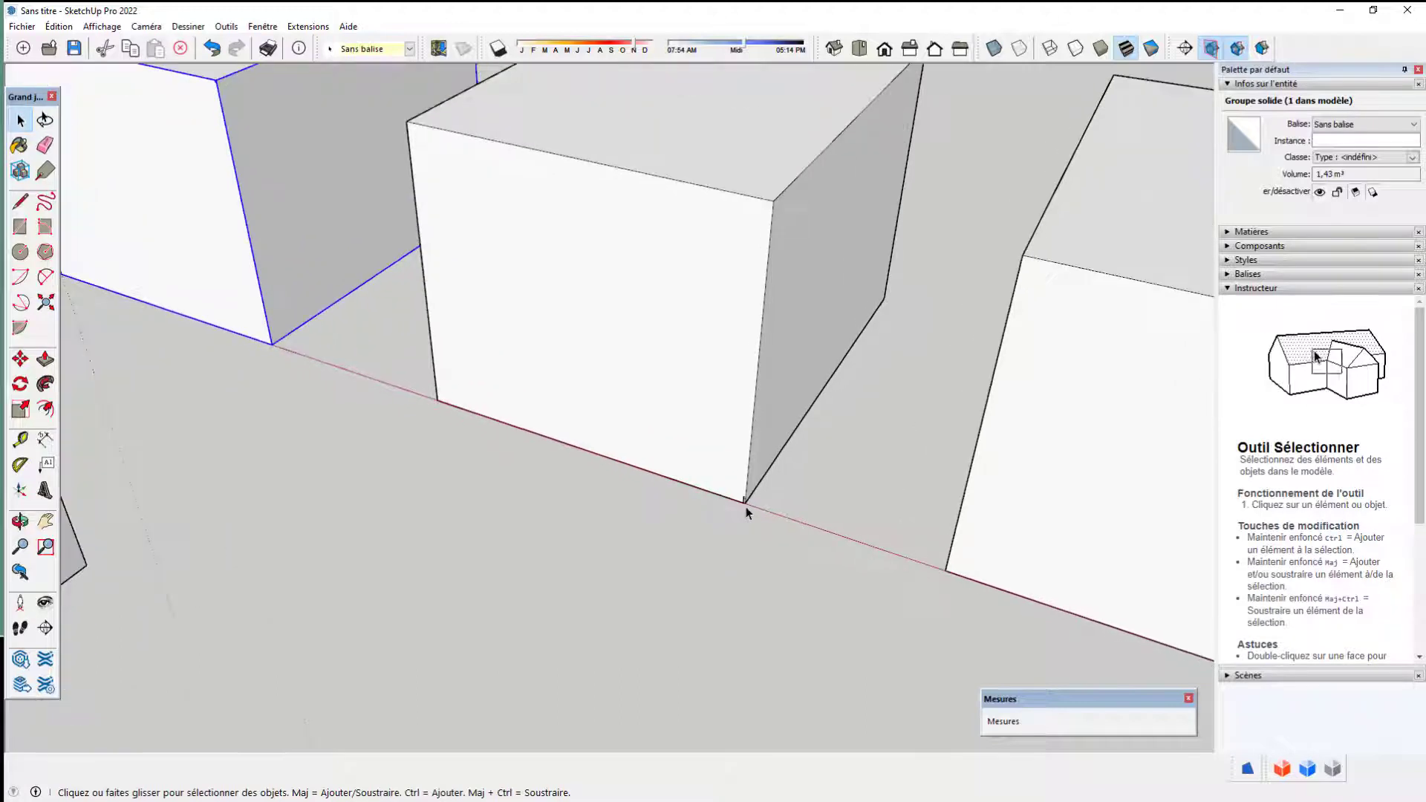
pyautogui.scroll(3, 742, 505)
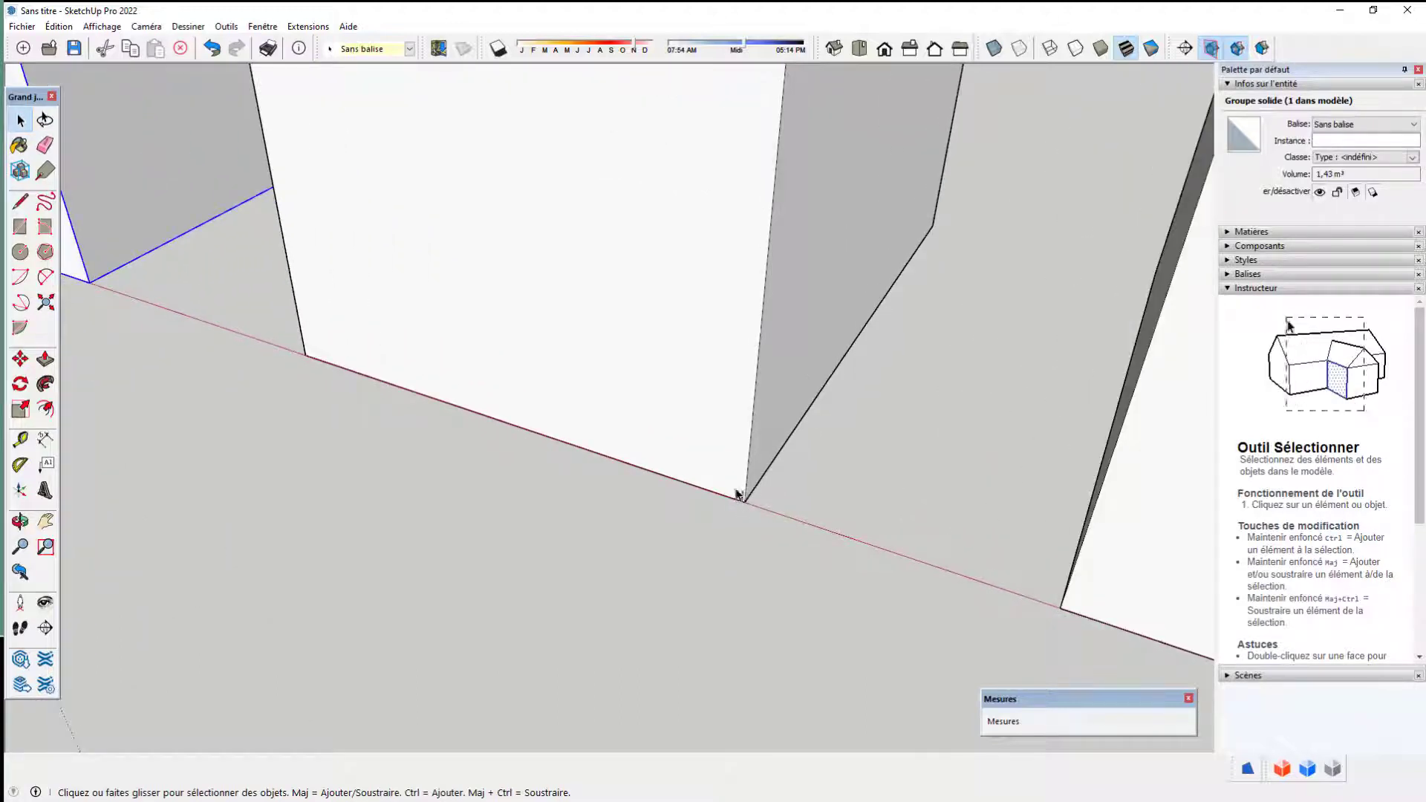
pyautogui.scroll(-3, 735, 488)
pyautogui.scroll(-3, 707, 420)
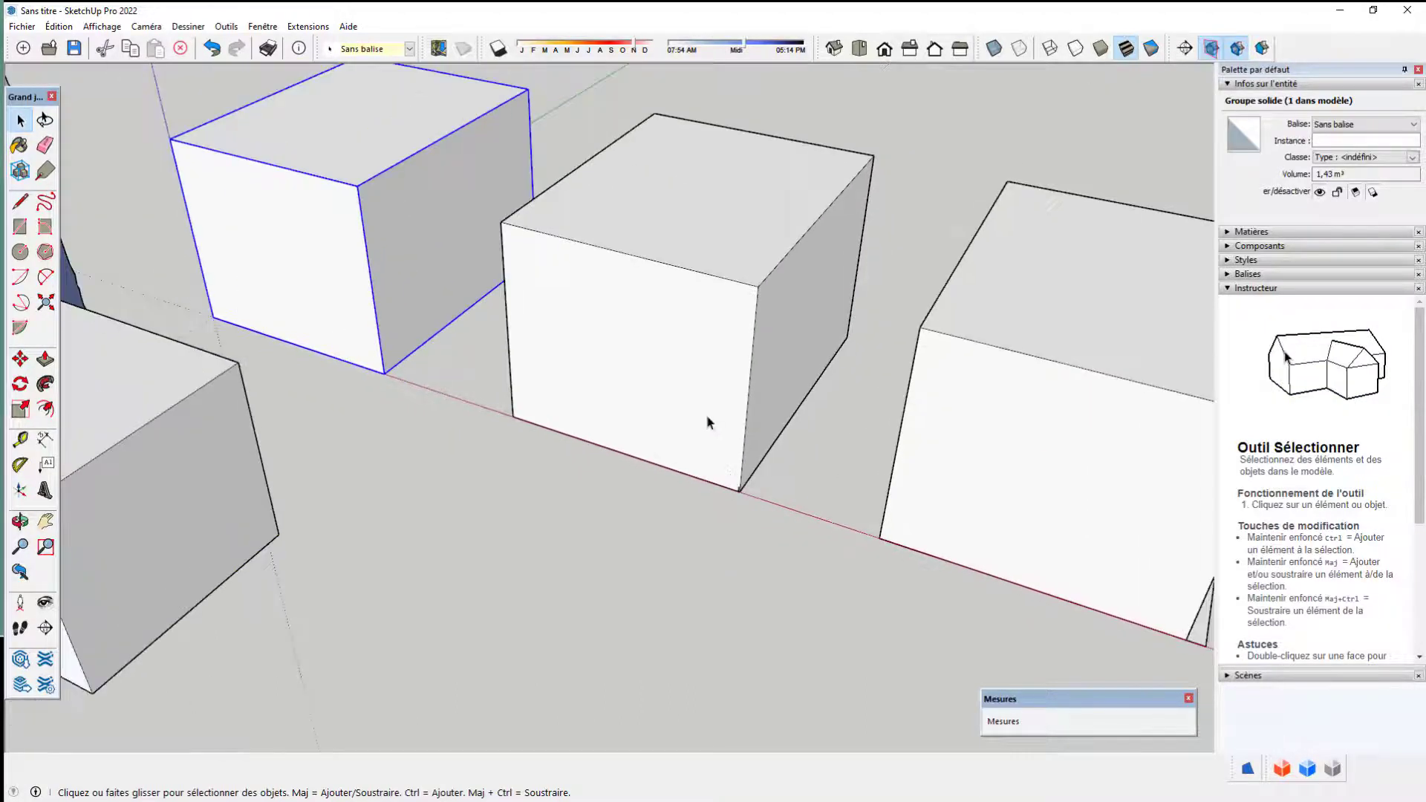
pyautogui.click(707, 422)
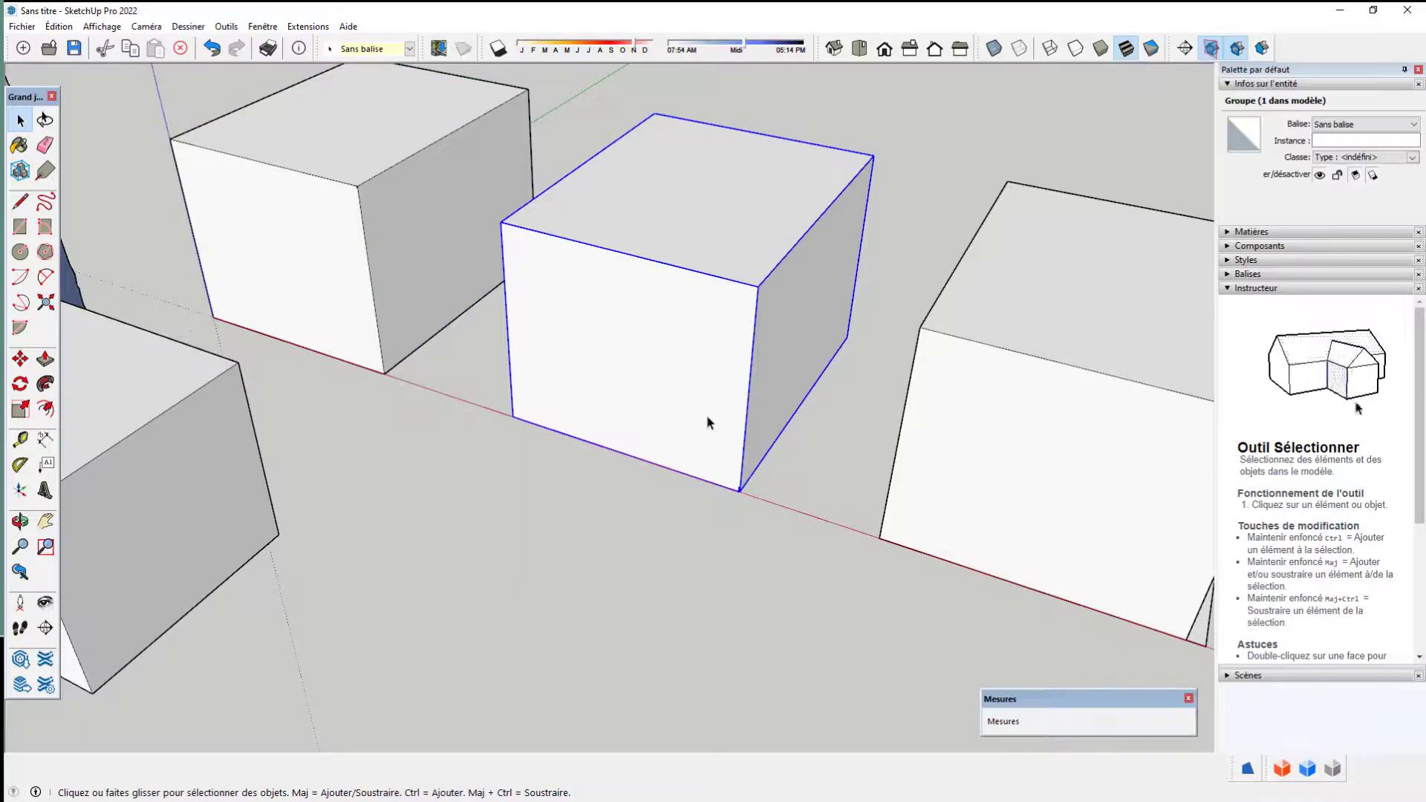
# Inside the middle box's group, erase the stray edge at its bottom corner
pyautogui.doubleClick(707, 422)
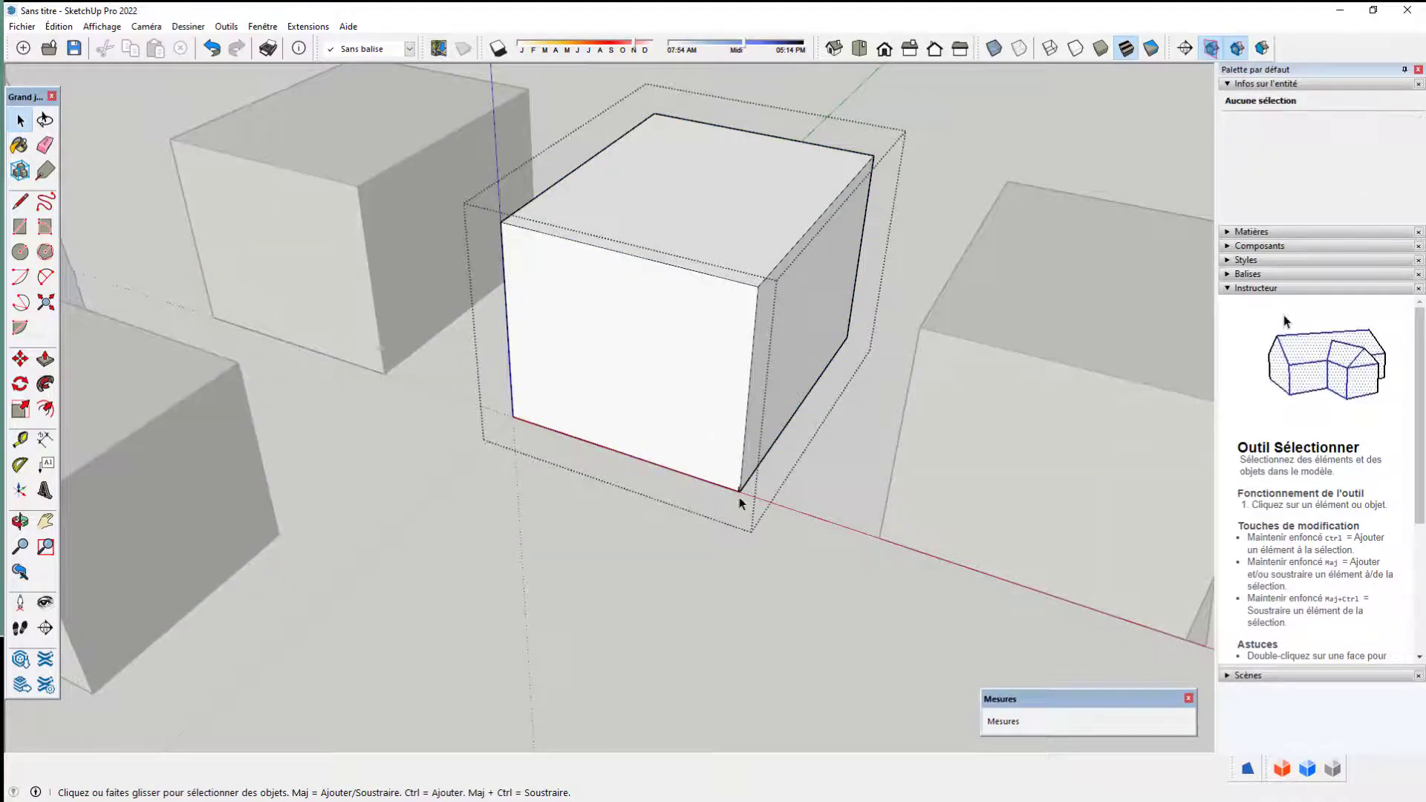
pyautogui.scroll(2, 738, 497)
pyautogui.scroll(3, 738, 497)
pyautogui.scroll(2, 738, 497)
pyautogui.scroll(2, 739, 494)
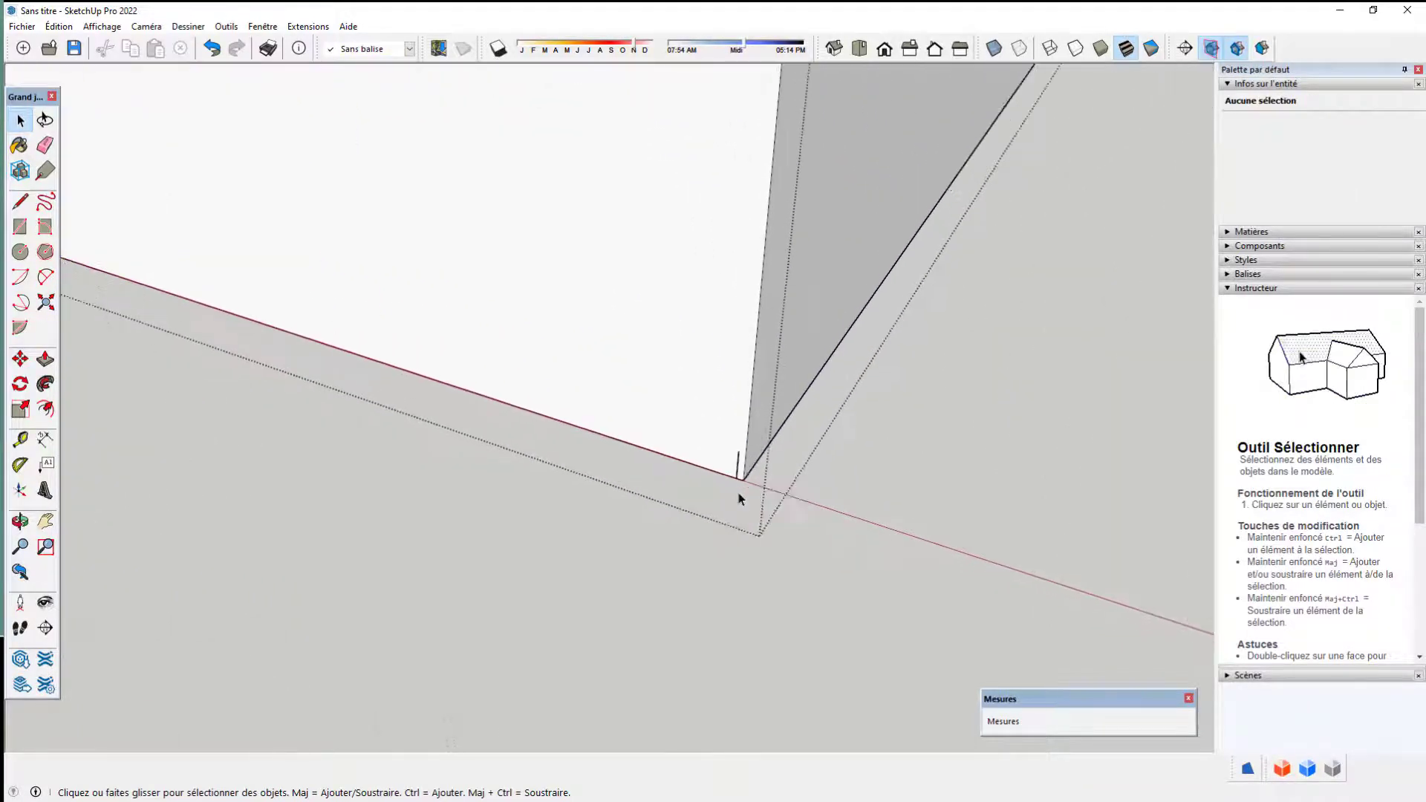
pyautogui.press('e')
pyautogui.scroll(-2, 740, 471)
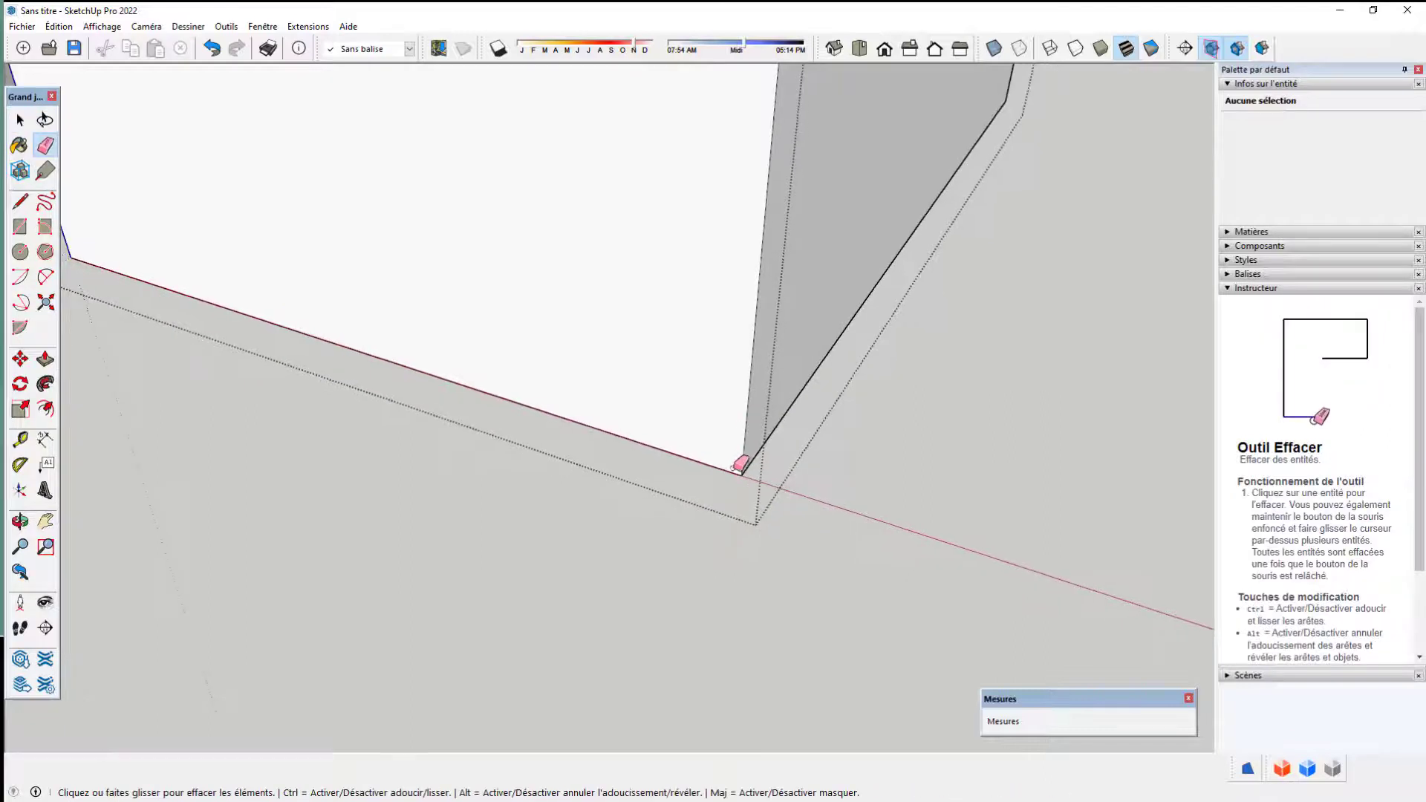
pyautogui.scroll(-2, 735, 470)
pyautogui.scroll(-2, 731, 470)
# Exit the group and confirm the middle box is a 1,43 m³ solid group
pyautogui.press('space')
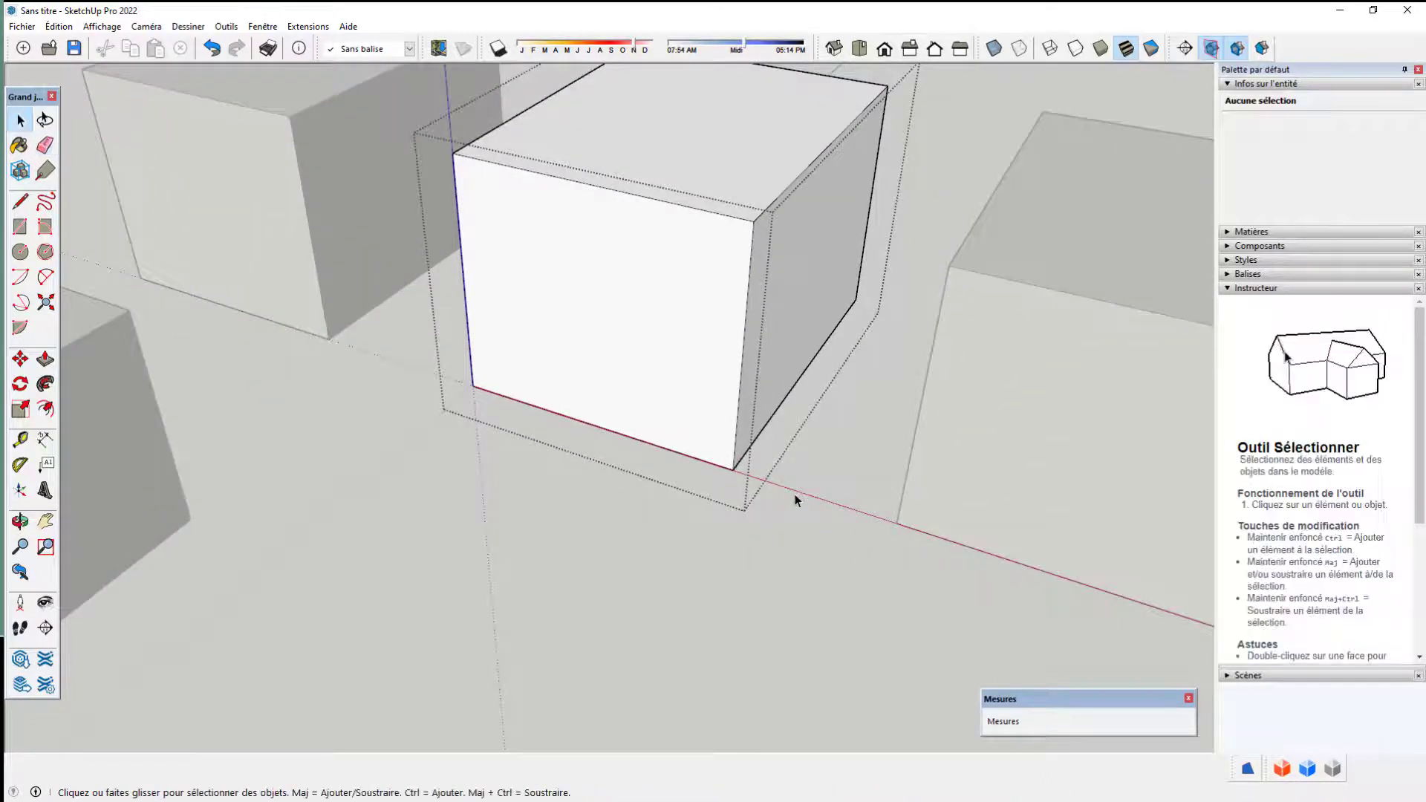
pyautogui.click(795, 493)
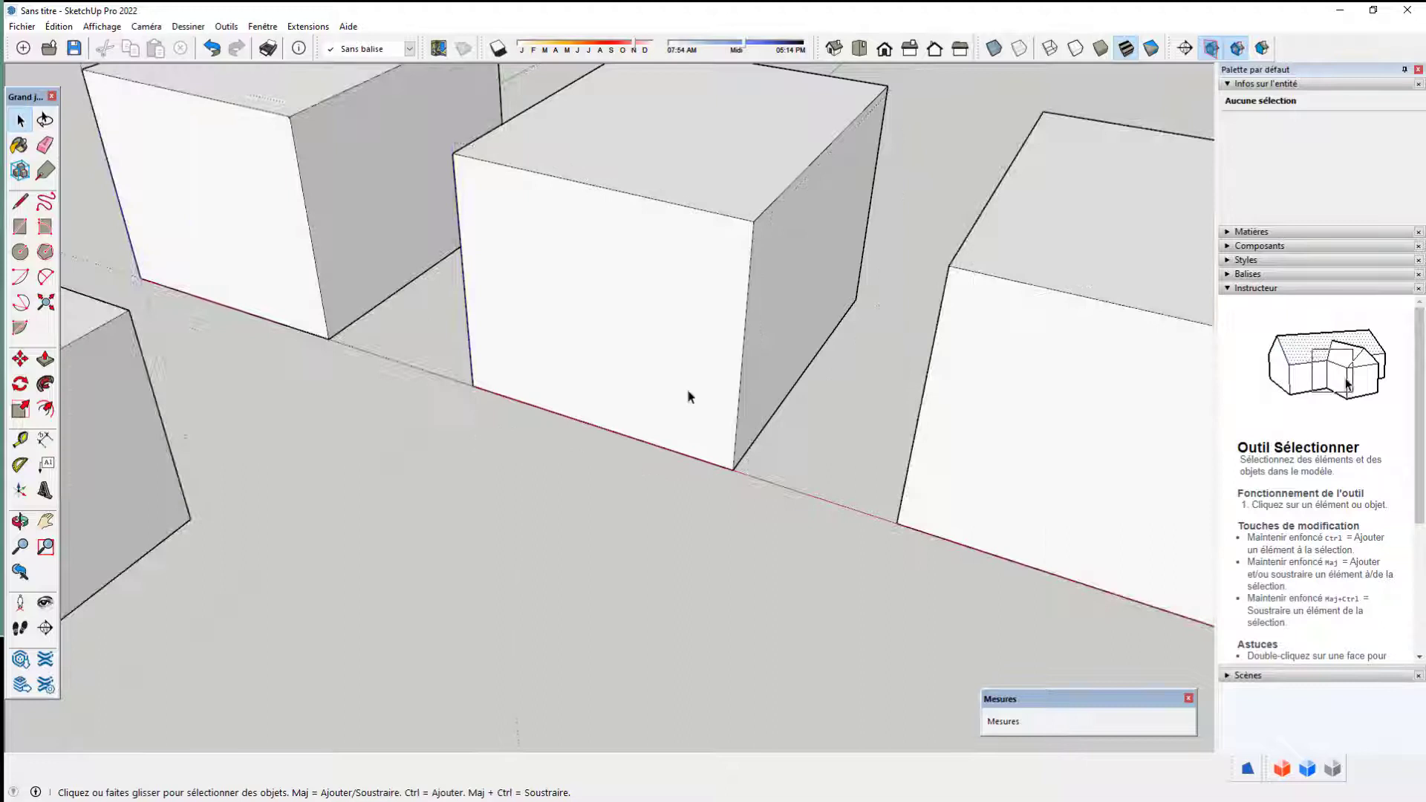
pyautogui.click(727, 345)
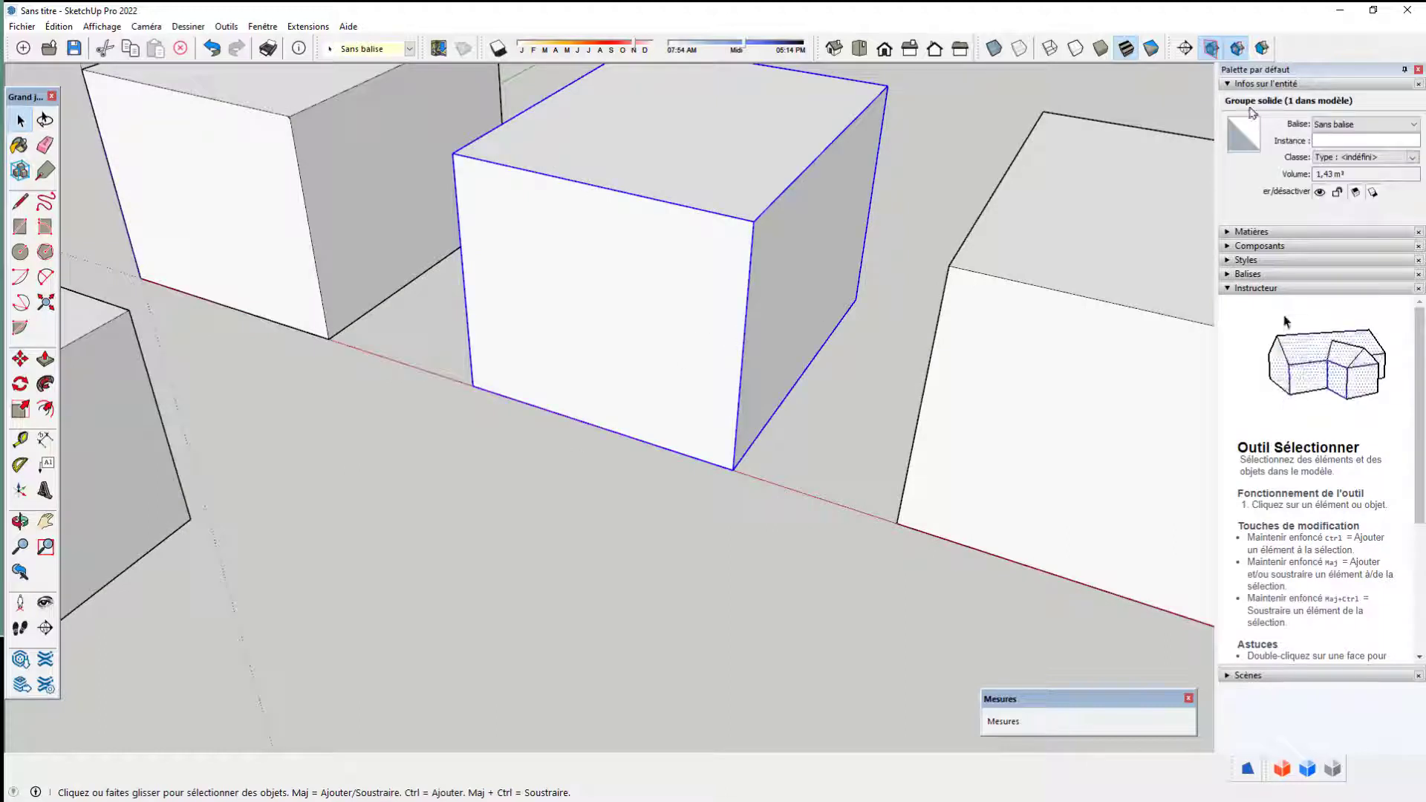
pyautogui.click(817, 522)
# Inside the right box's group, select the thin base strip and erase its diagonal edge
pyautogui.scroll(-5, 825, 516)
pyautogui.scroll(3, 596, 509)
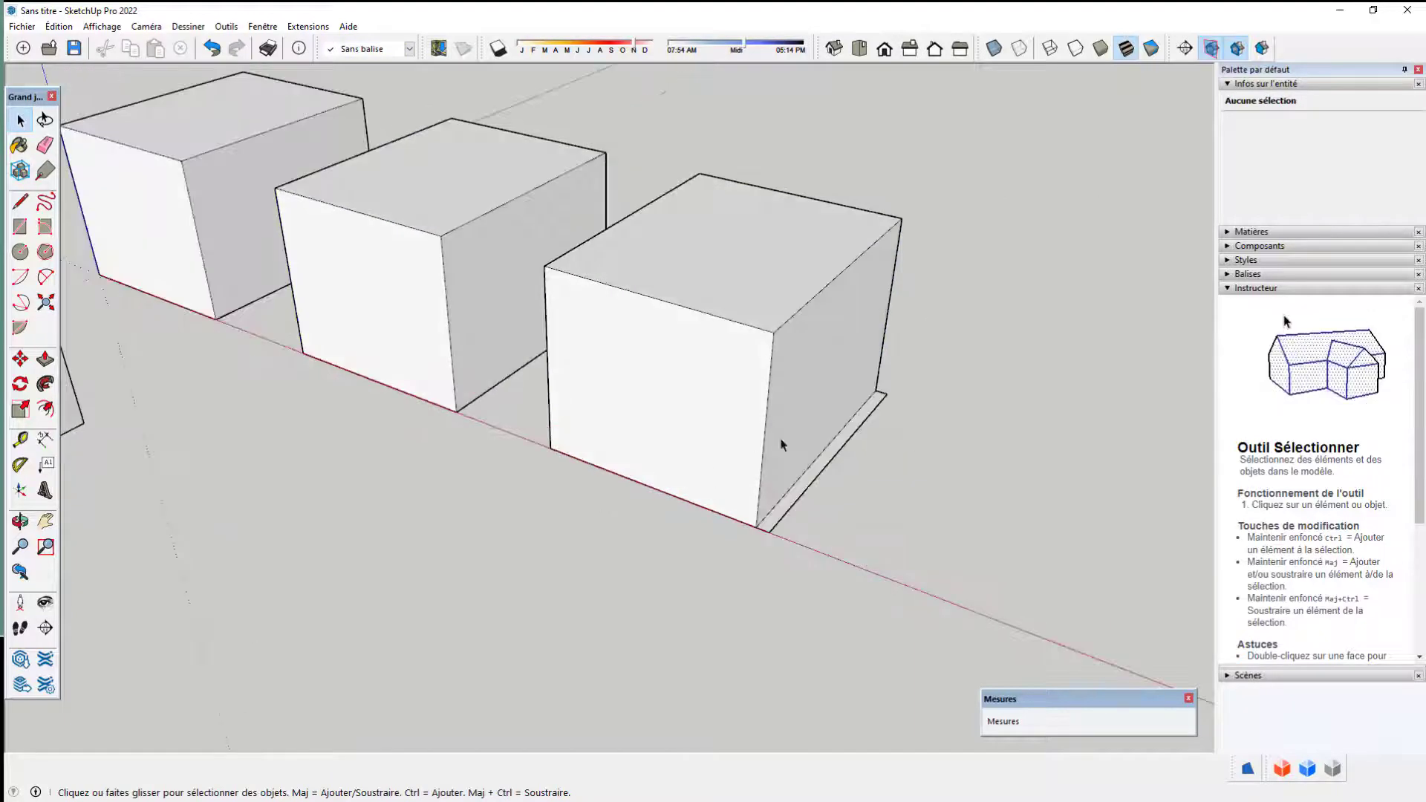
pyautogui.doubleClick(738, 481)
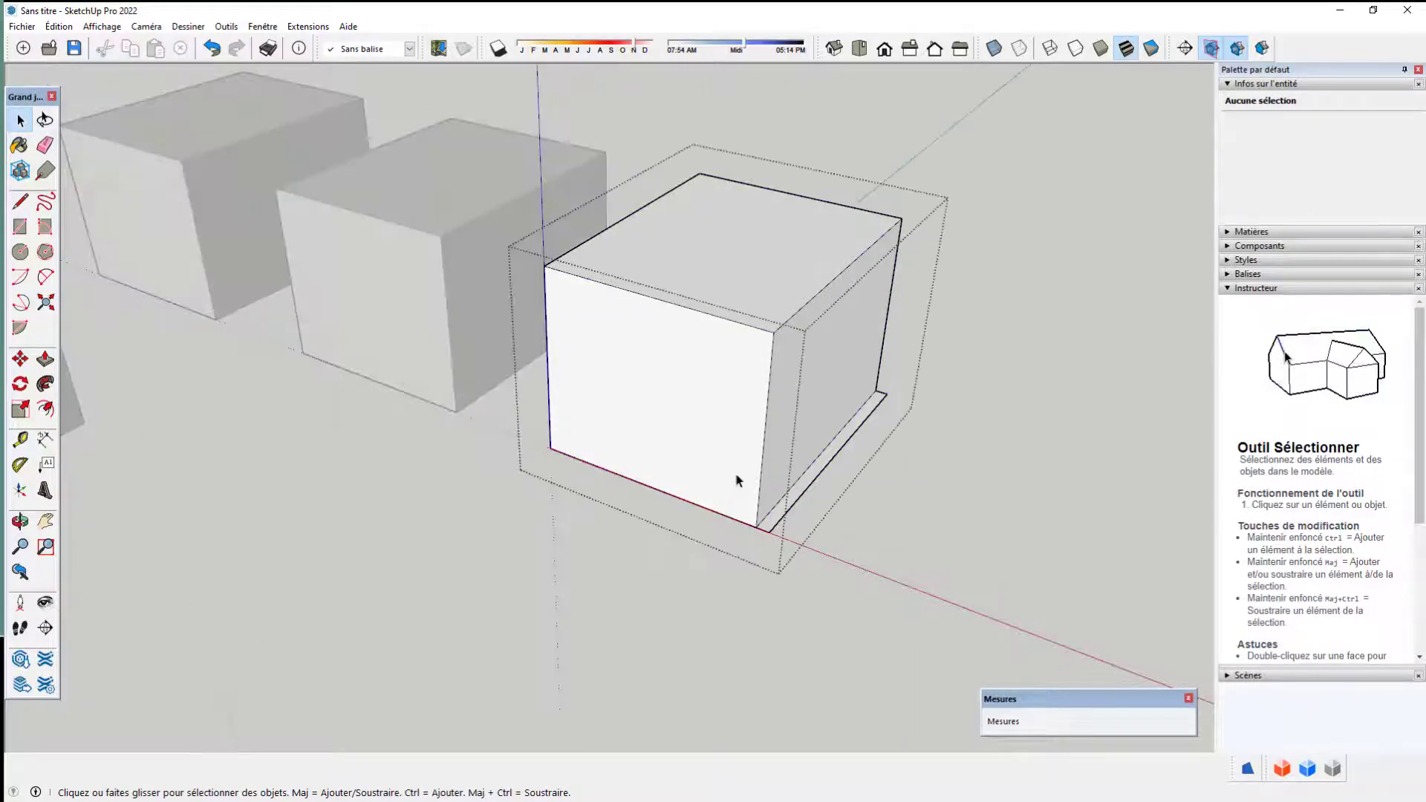
pyautogui.click(767, 525)
pyautogui.scroll(1, 768, 526)
pyautogui.scroll(1, 768, 528)
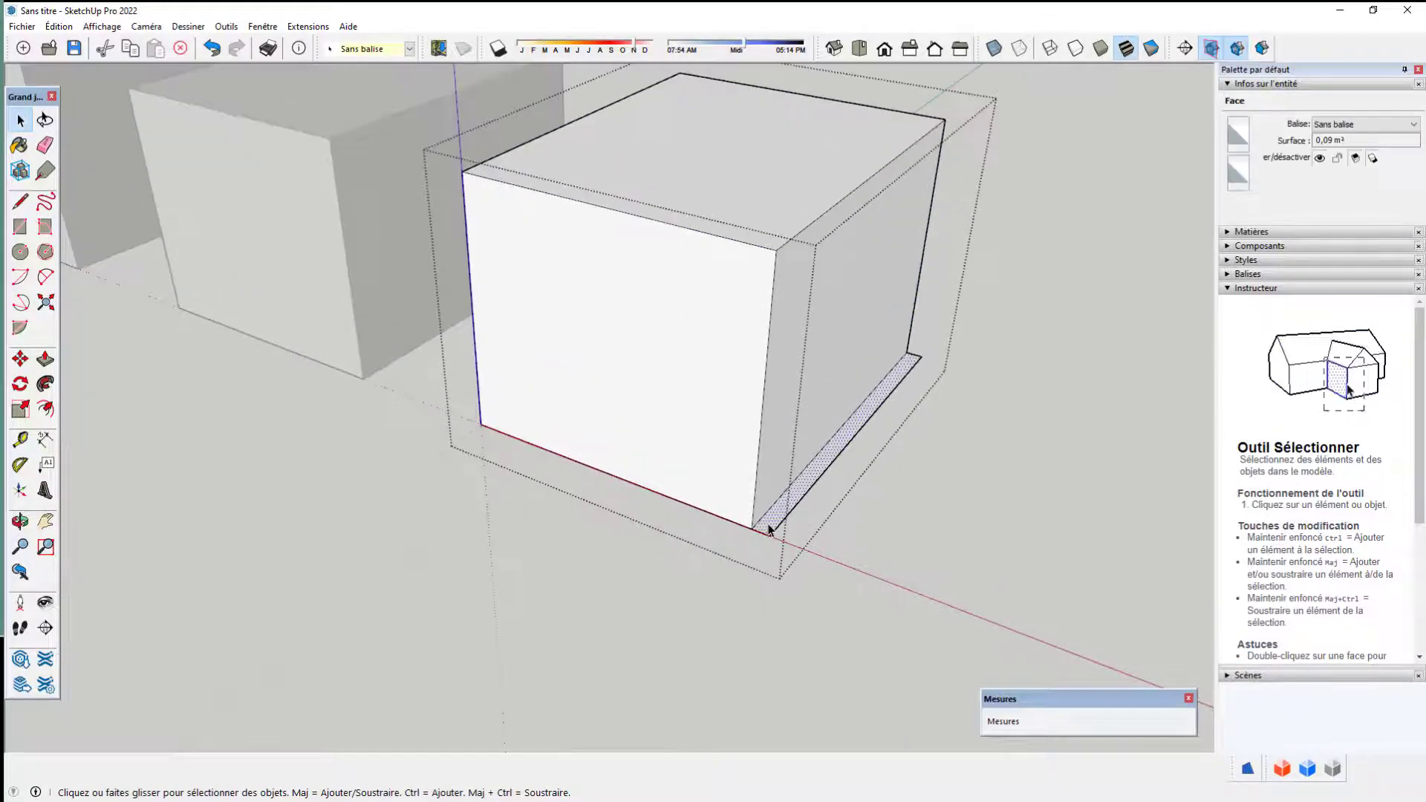
pyautogui.scroll(2, 770, 530)
pyautogui.press('e')
pyautogui.moveTo(768, 529)
pyautogui.mouseDown()
pyautogui.moveTo(988, 308)
pyautogui.moveTo(980, 280)
pyautogui.mouseUp()
# Exit the right box's group, now a 1,43 m³ solid, and orbit around the row
pyautogui.scroll(-2, 914, 512)
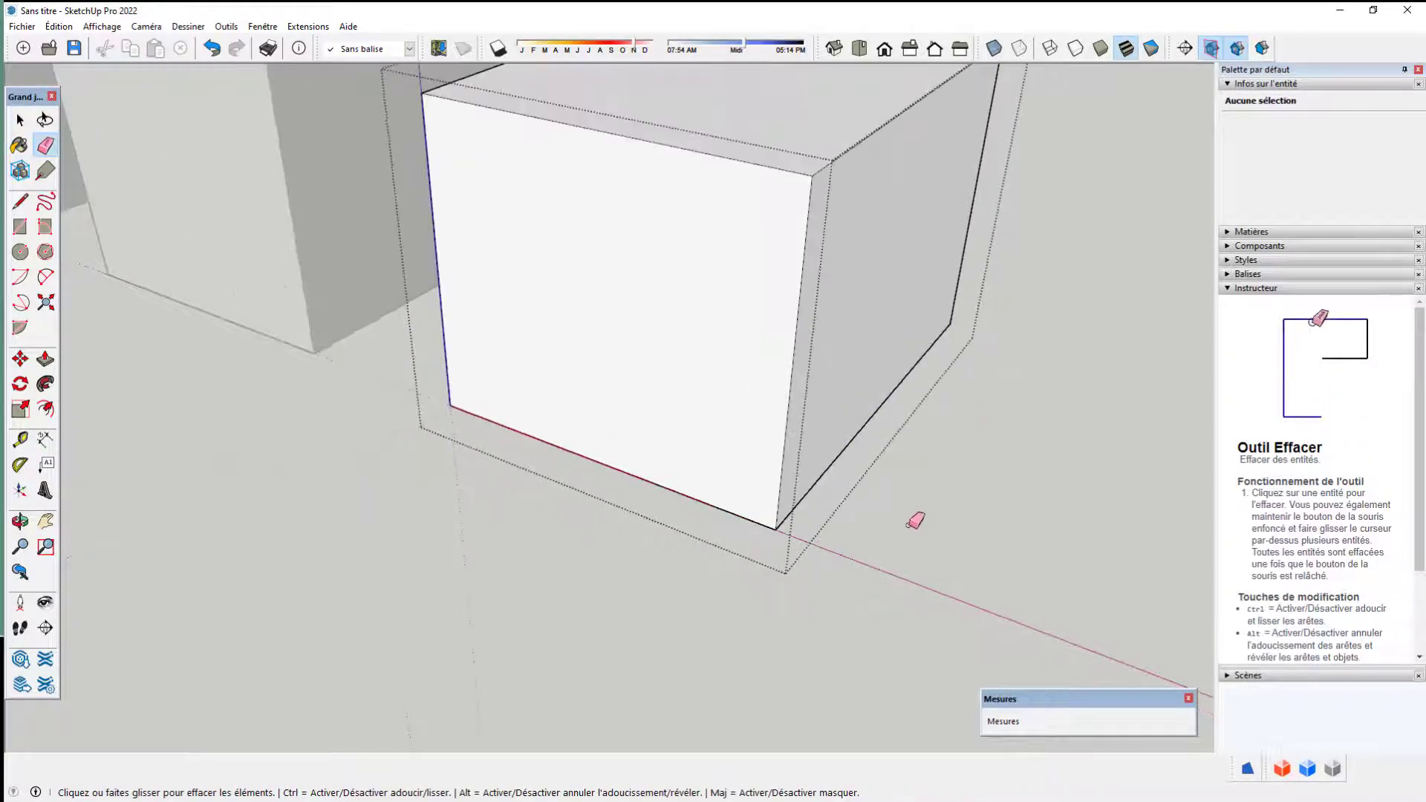
pyautogui.press('space')
pyautogui.press('Escape')
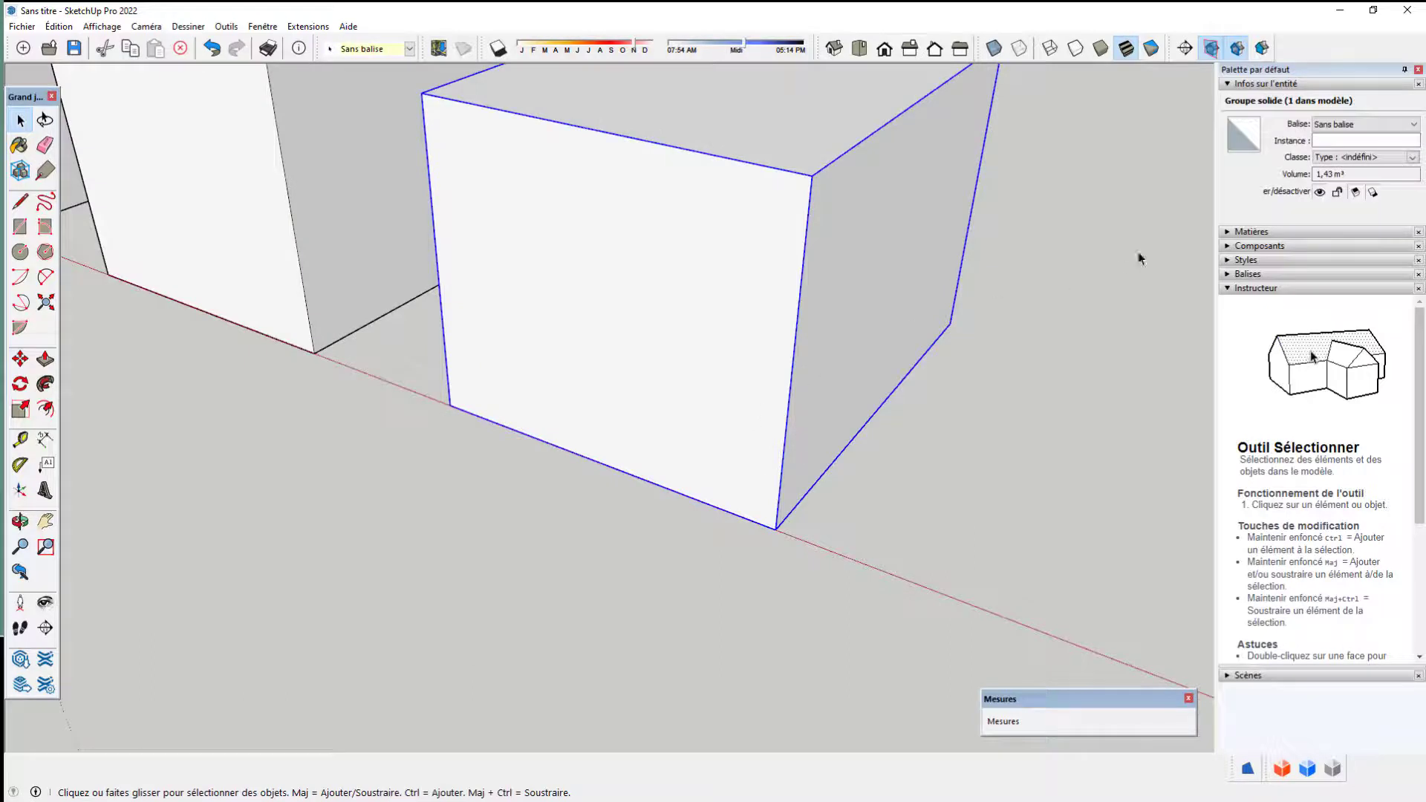
pyautogui.scroll(-3, 755, 392)
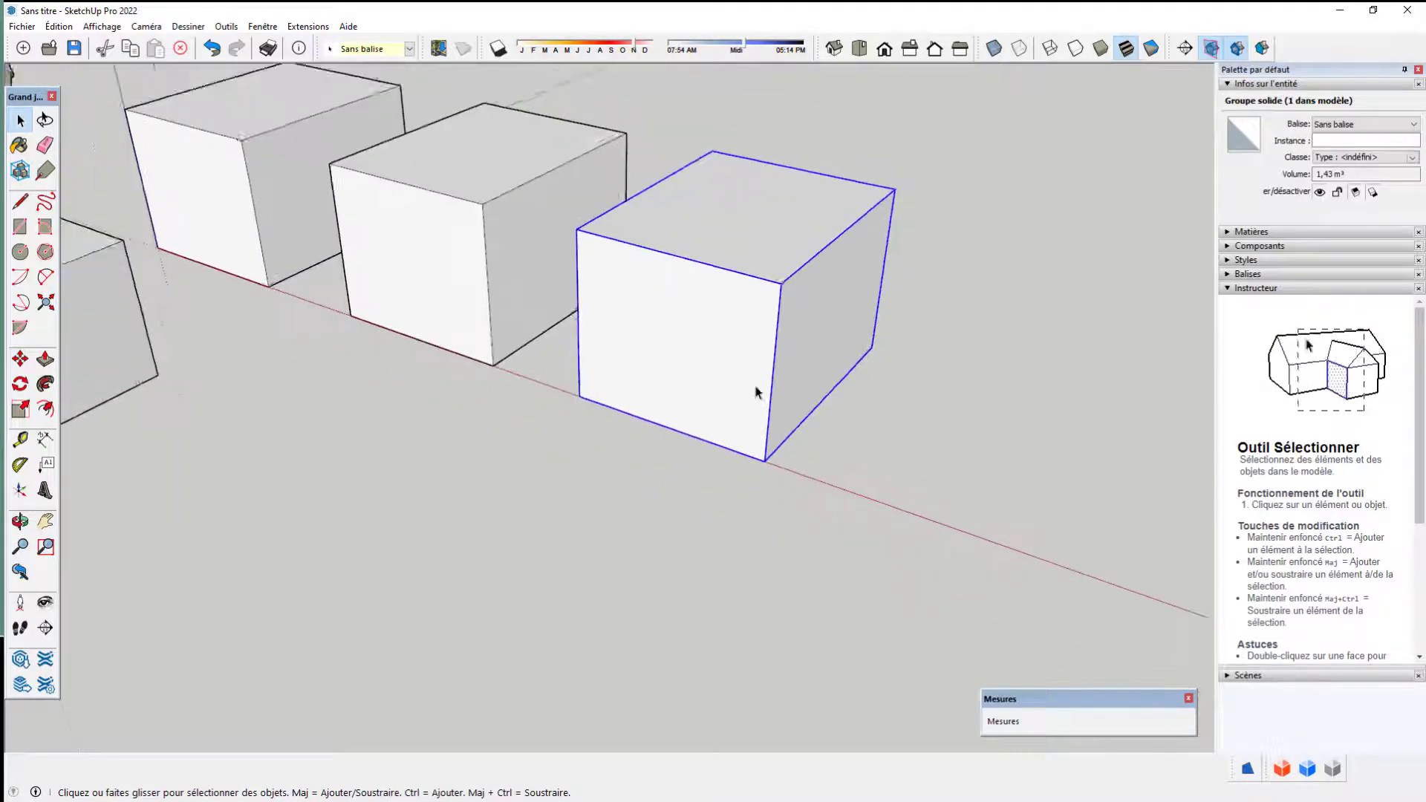
pyautogui.moveTo(519, 502)
pyautogui.mouseDown(button='middle')
pyautogui.moveTo(637, 499)
pyautogui.moveTo(771, 522)
pyautogui.mouseUp(button='middle')
# Inside the front-left box's group, pull its top face up about 28,8 cm
pyautogui.moveTo(443, 431)
pyautogui.mouseDown(button='middle')
pyautogui.moveTo(653, 500)
pyautogui.moveTo(566, 430)
pyautogui.mouseUp(button='middle')
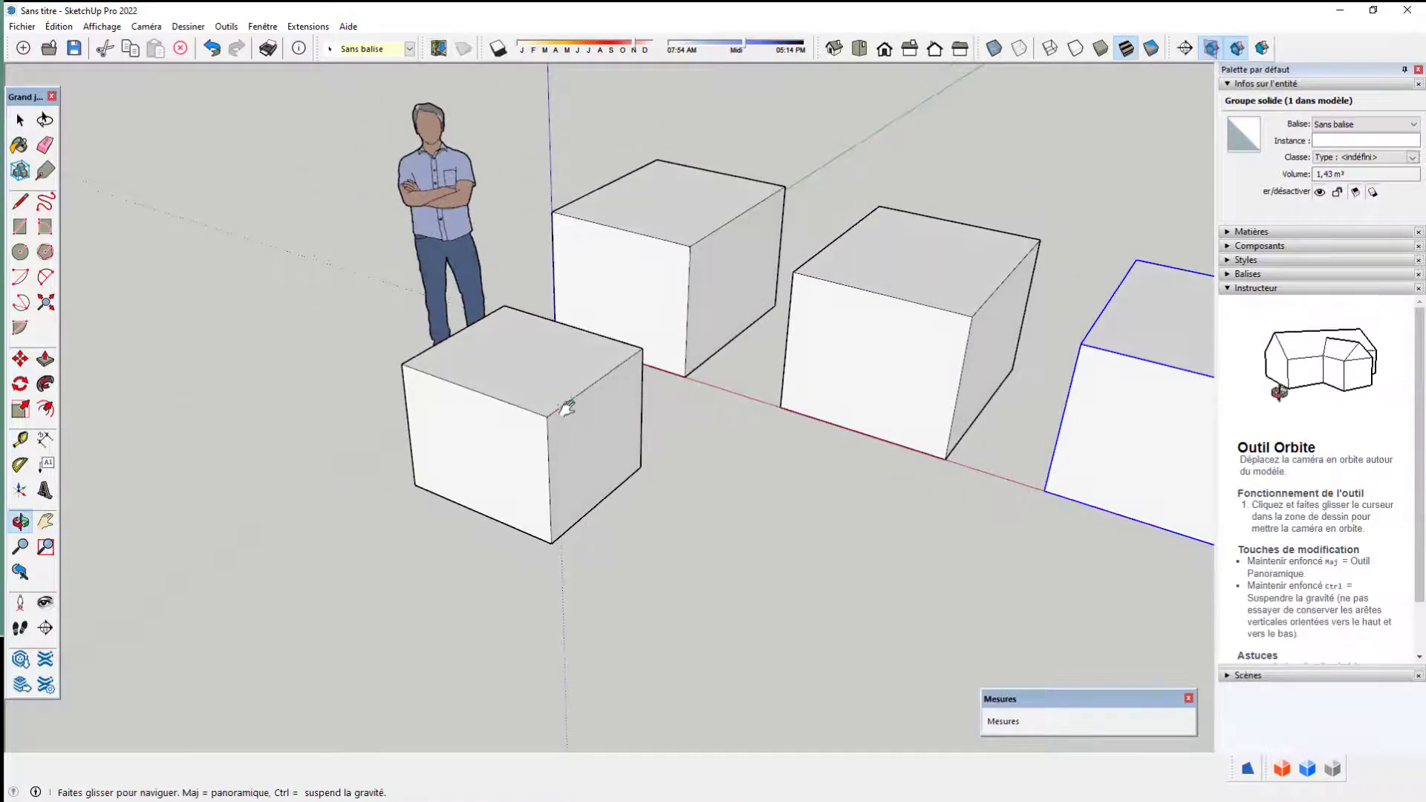
pyautogui.scroll(2, 563, 427)
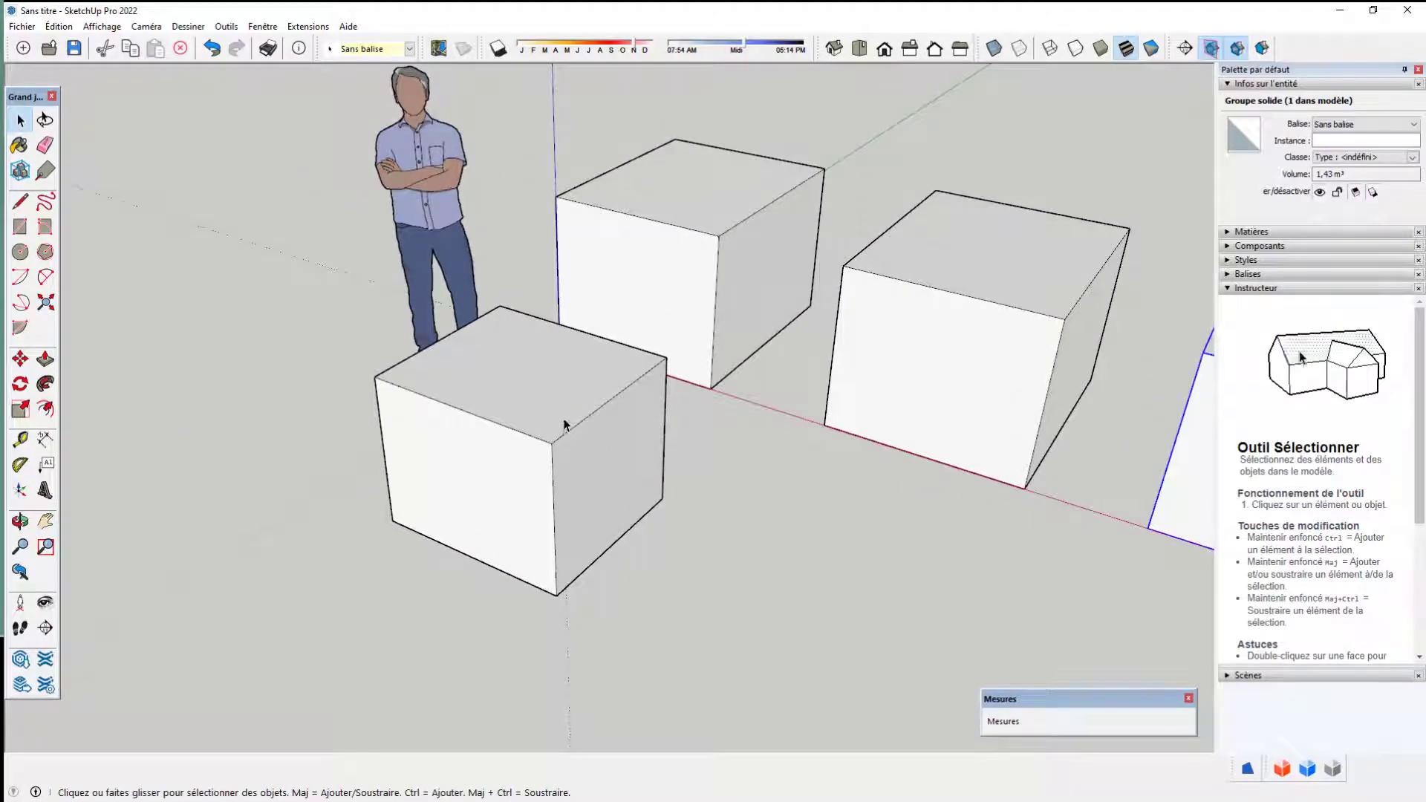
pyautogui.press('Escape')
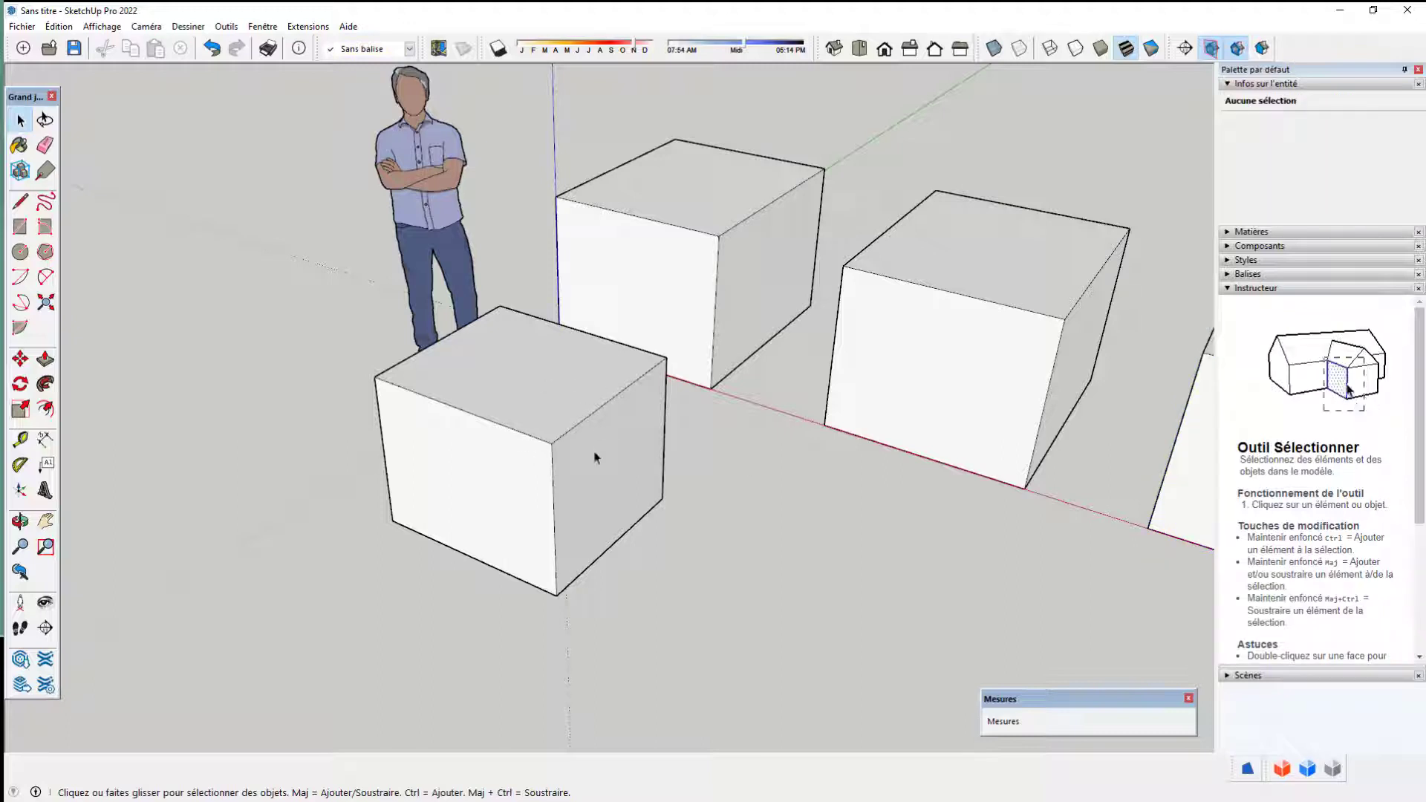
pyautogui.doubleClick(554, 403)
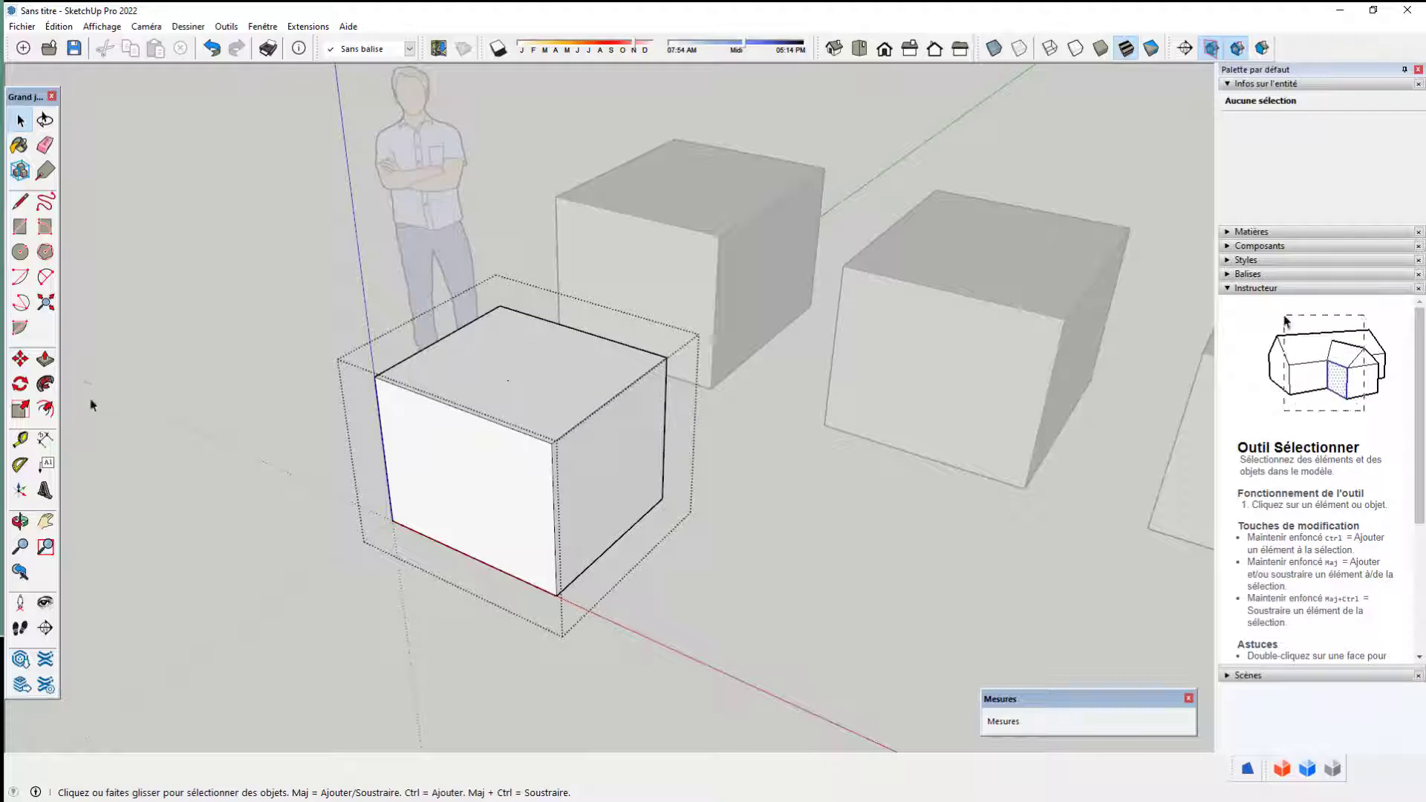
pyautogui.click(46, 359)
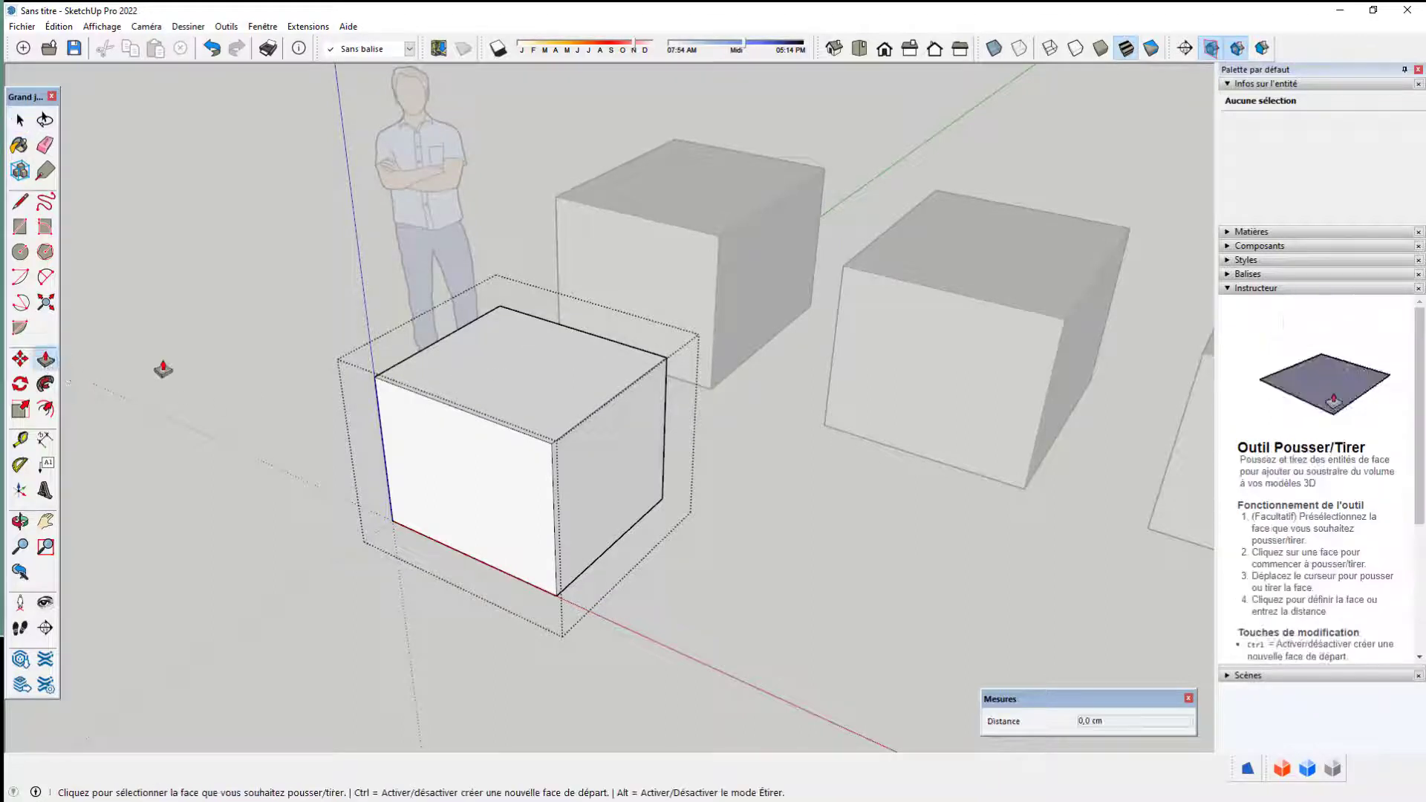
pyautogui.click(521, 396)
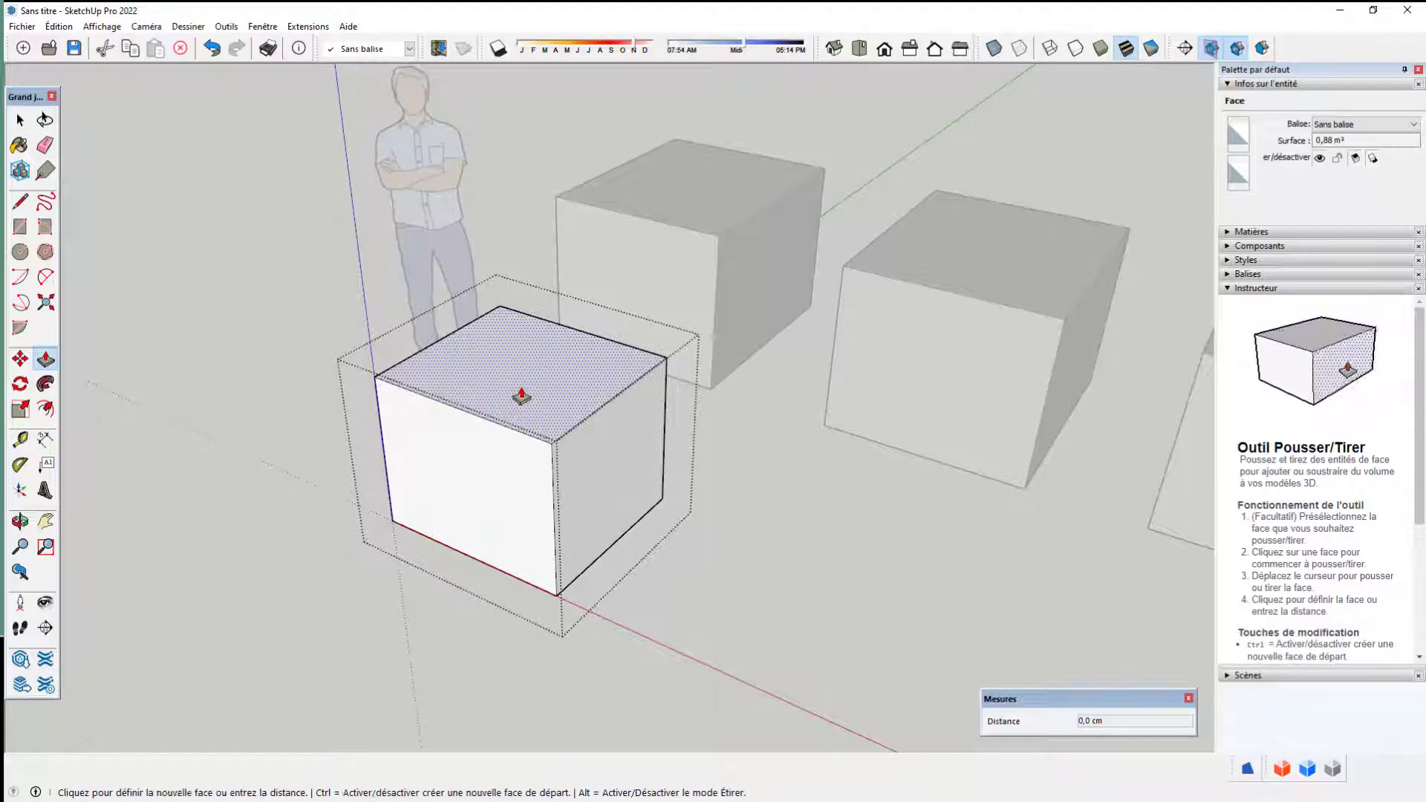
pyautogui.click(513, 330)
pyautogui.middleClick(639, 396)
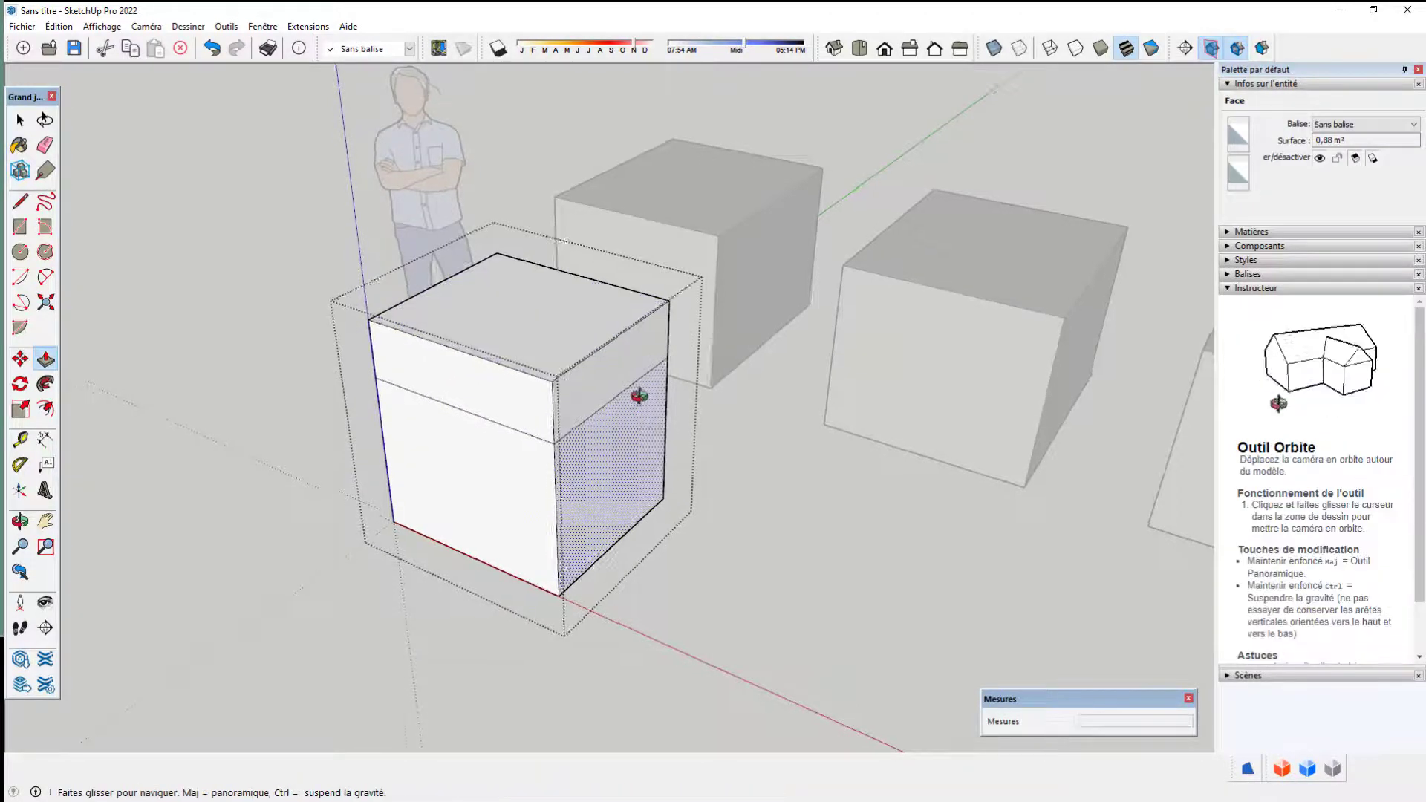
pyautogui.moveTo(639, 396); pyautogui.dragTo(639, 369, button='middle')
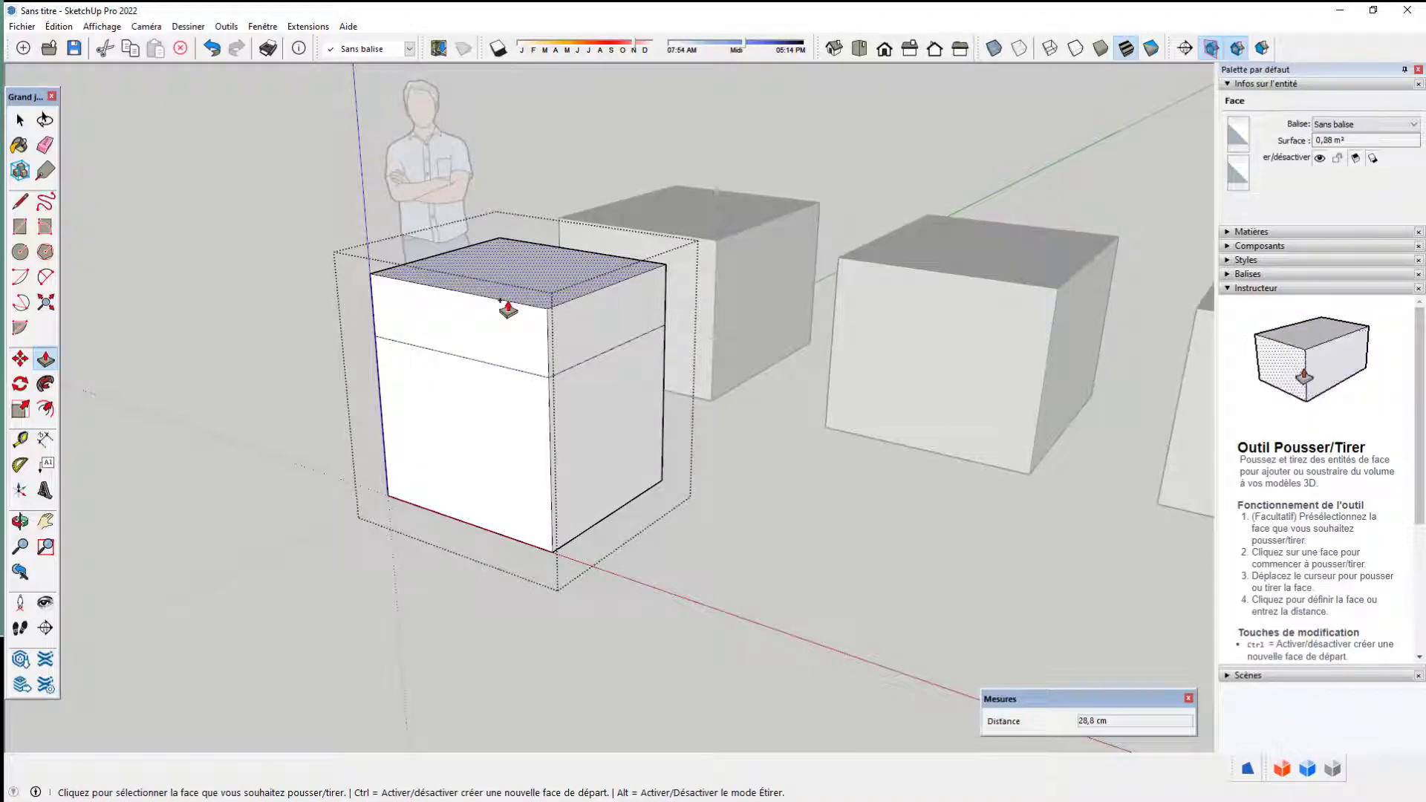
pyautogui.press('space')
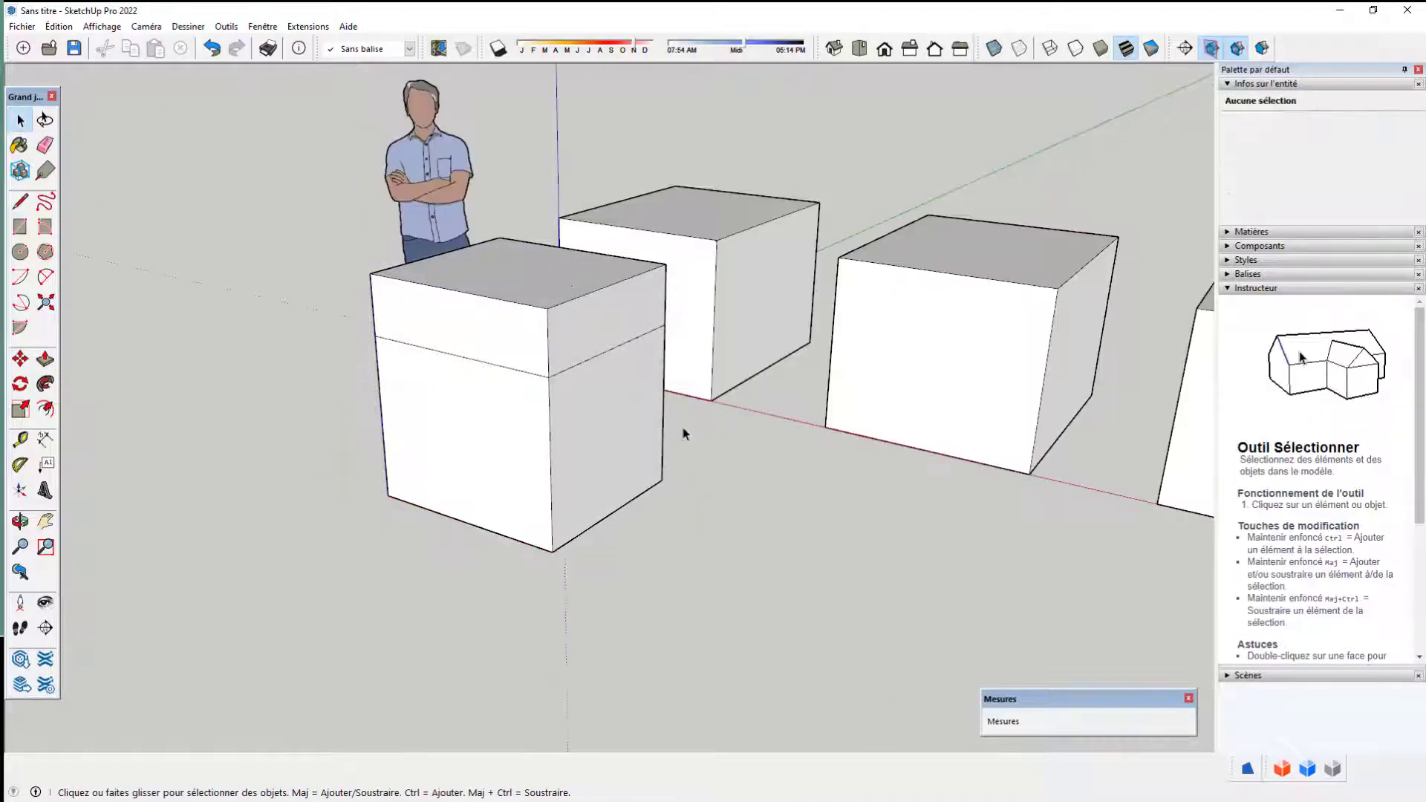
# Place section plane 3 on the front-left box's front face, then open the box group
pyautogui.keyDown('shift'); pyautogui.moveTo(683, 434); pyautogui.dragTo(754, 455, button='middle'); pyautogui.keyUp('shift')
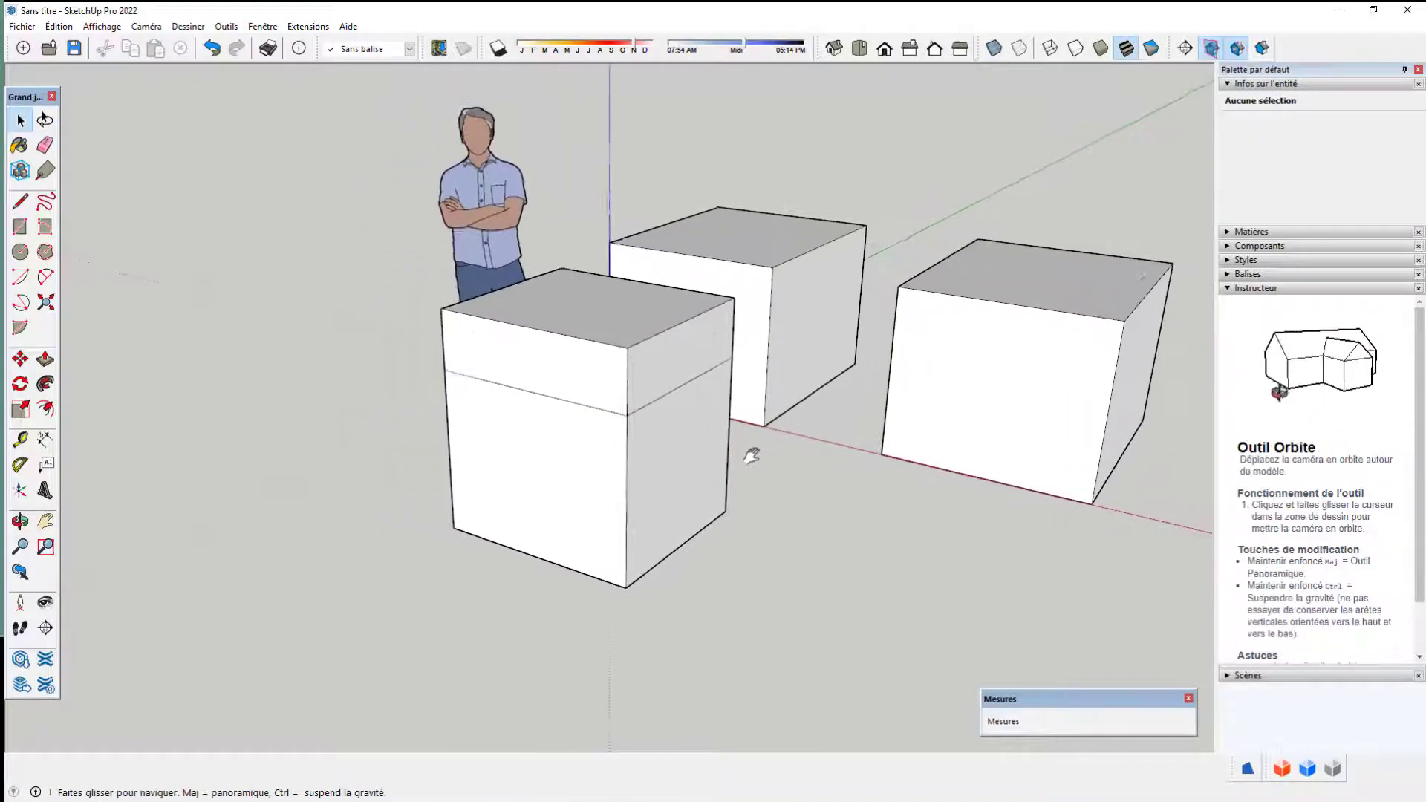
pyautogui.click(45, 628)
pyautogui.click(570, 444)
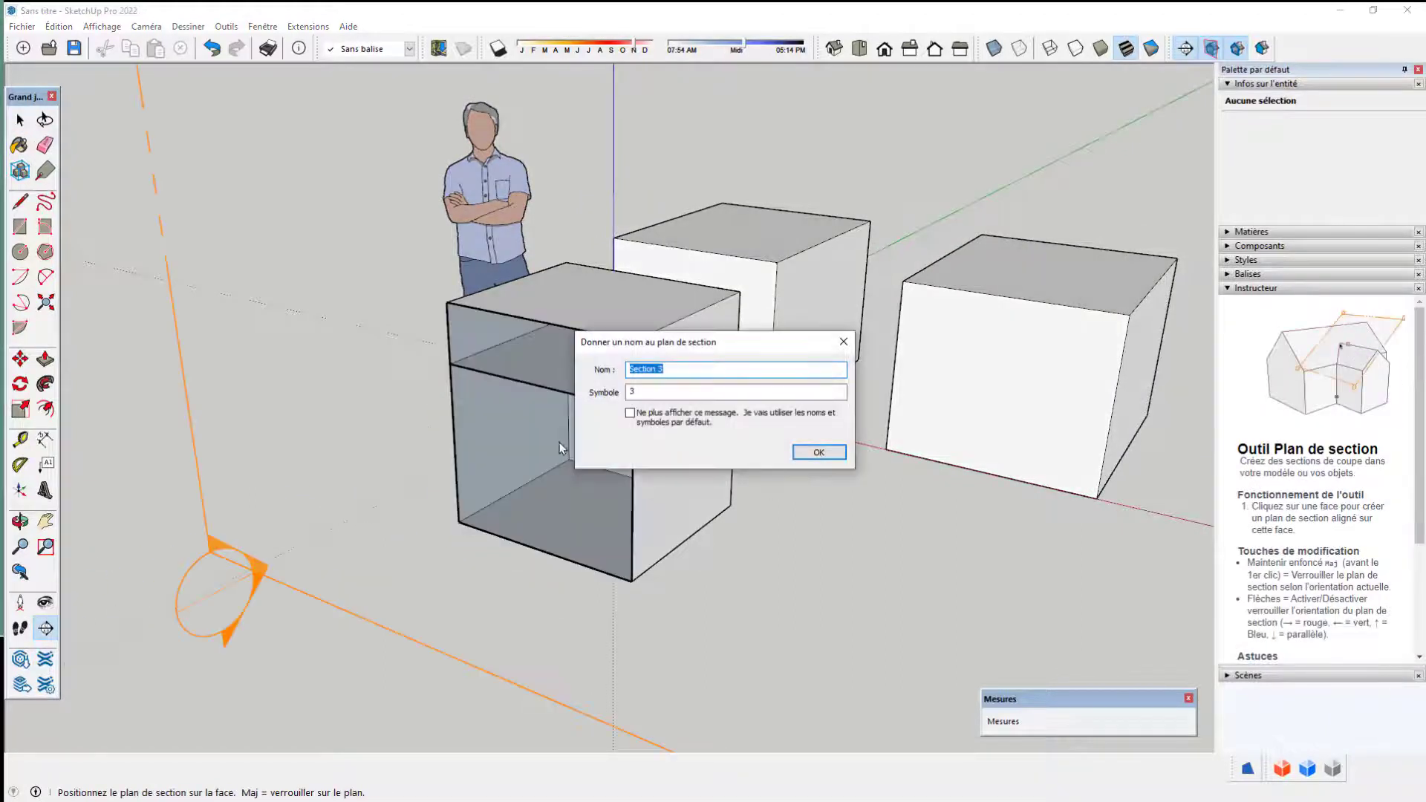
pyautogui.click(820, 454)
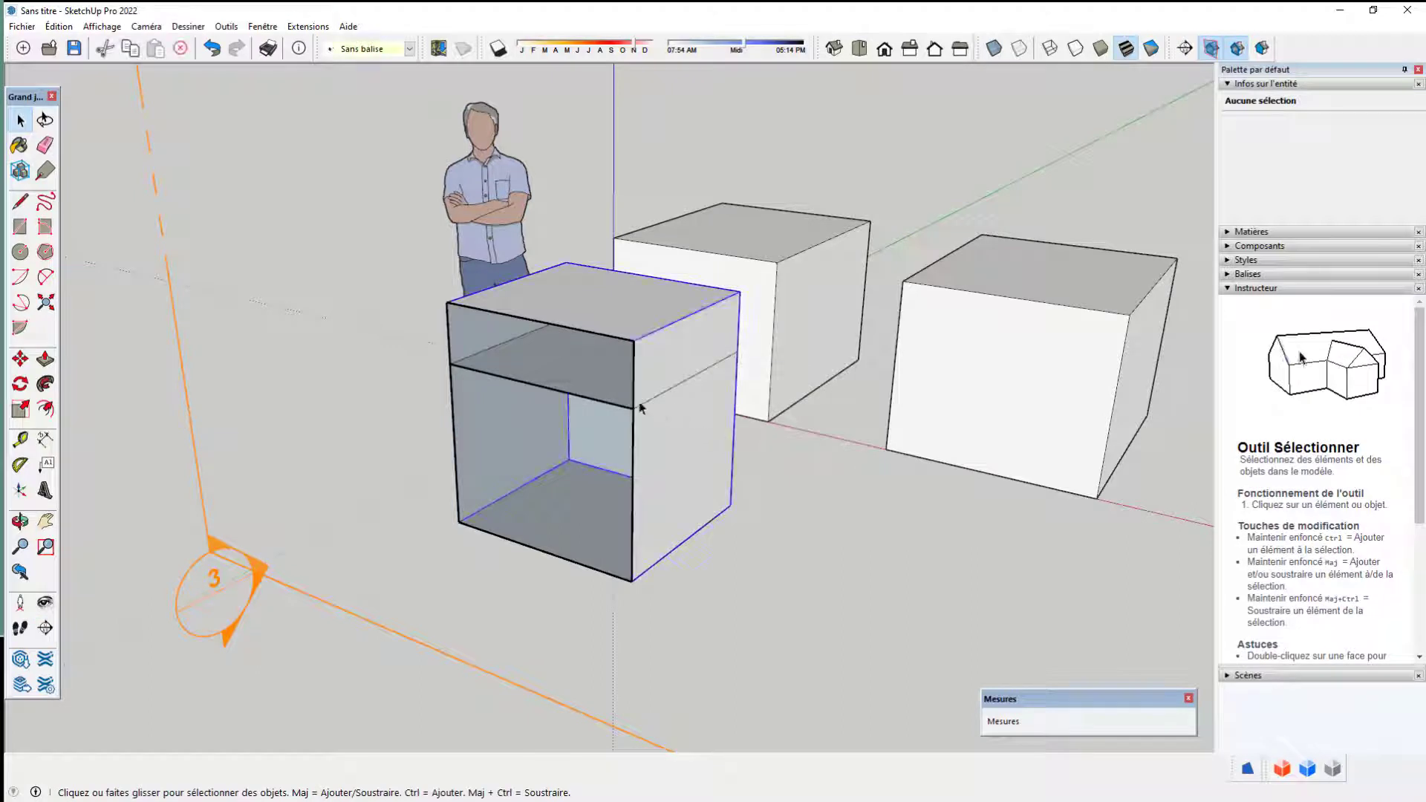
pyautogui.click(693, 378)
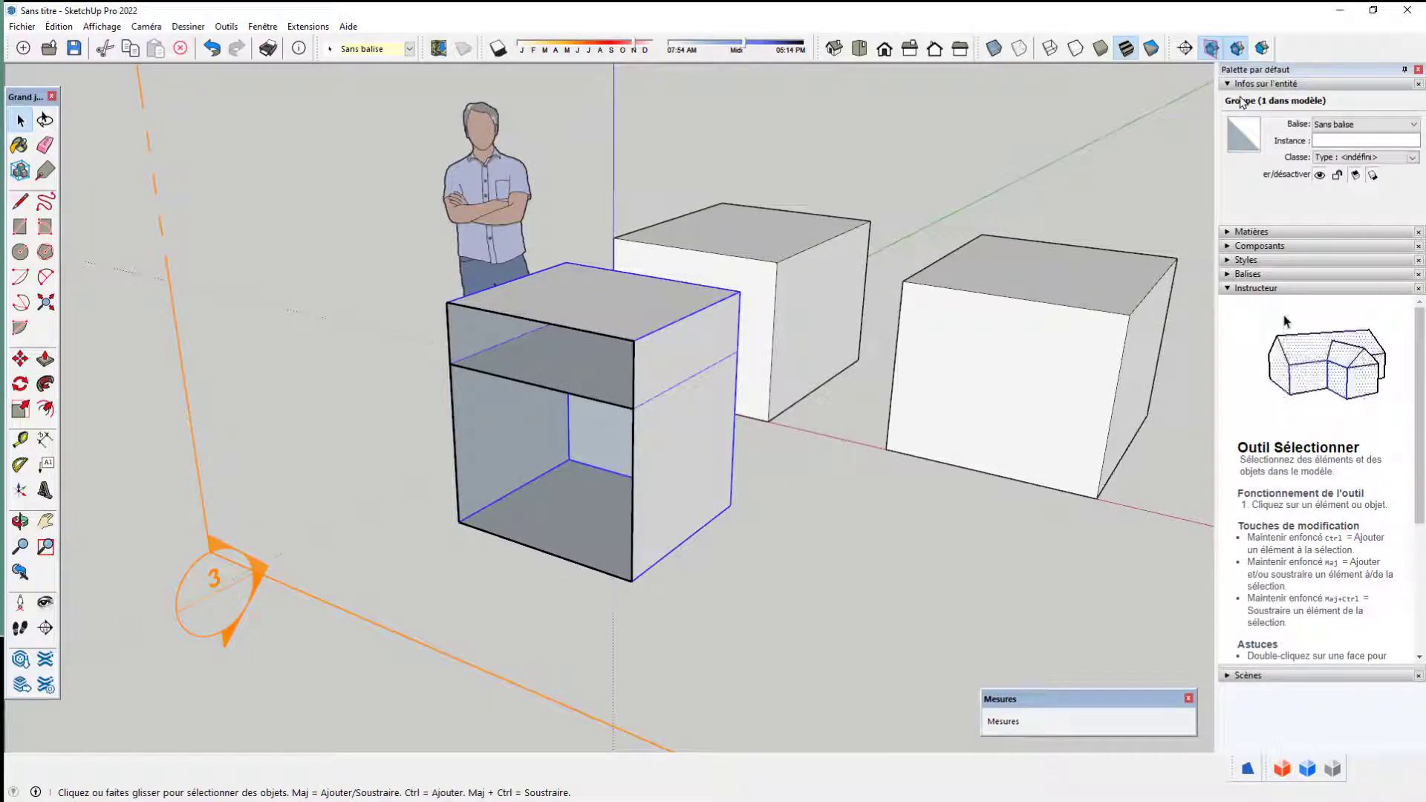
pyautogui.doubleClick(664, 419)
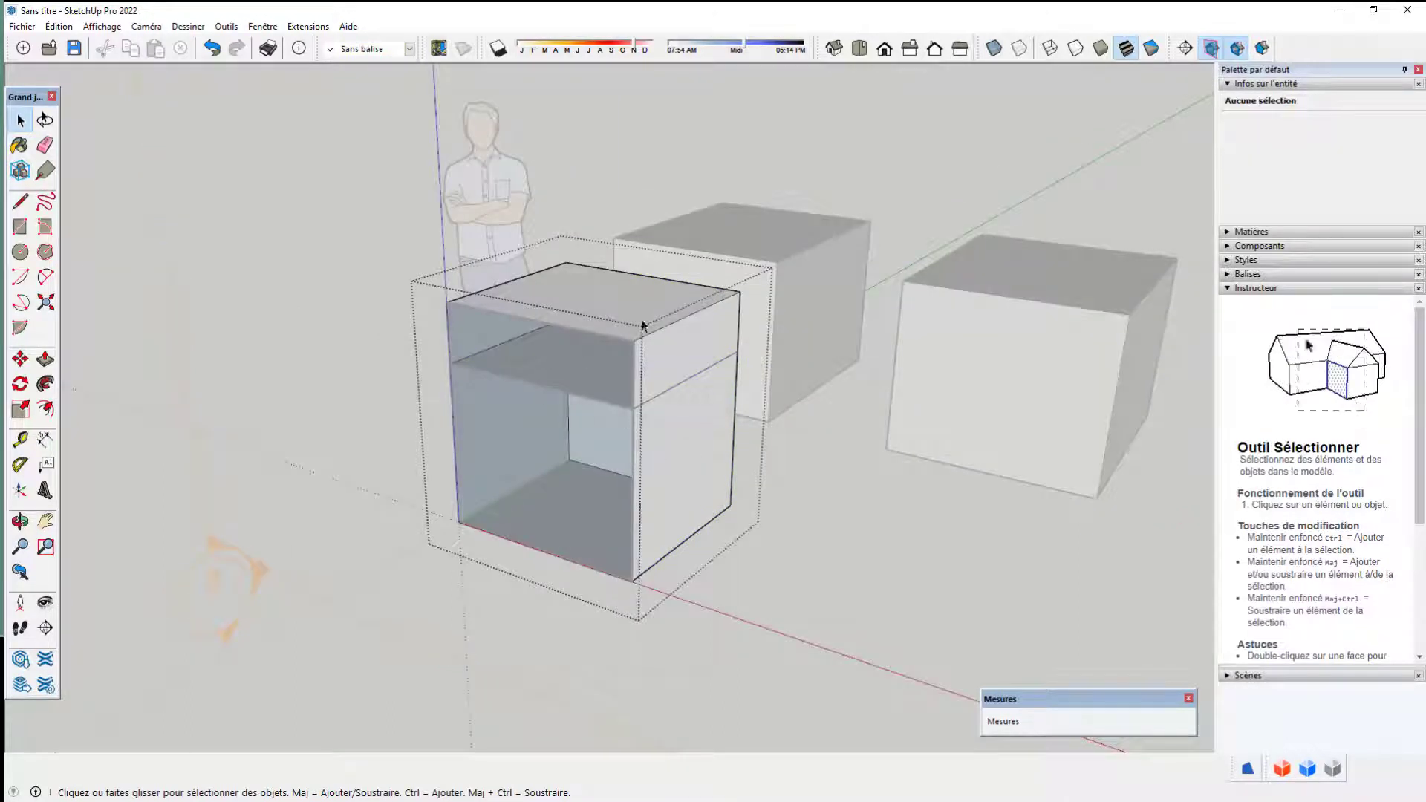
# Delete the interior shelf face inside the front-left box
pyautogui.click(597, 380)
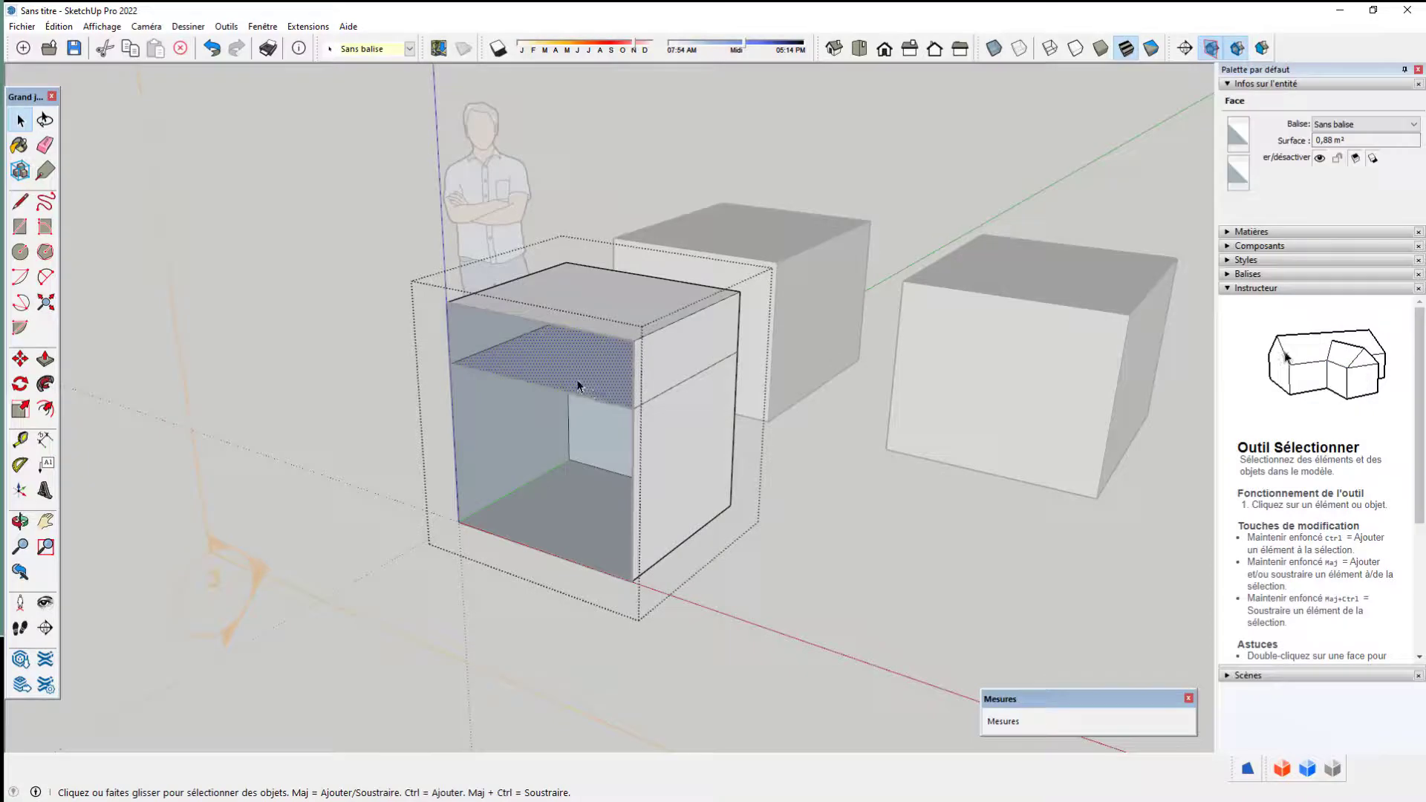
pyautogui.press('Delete')
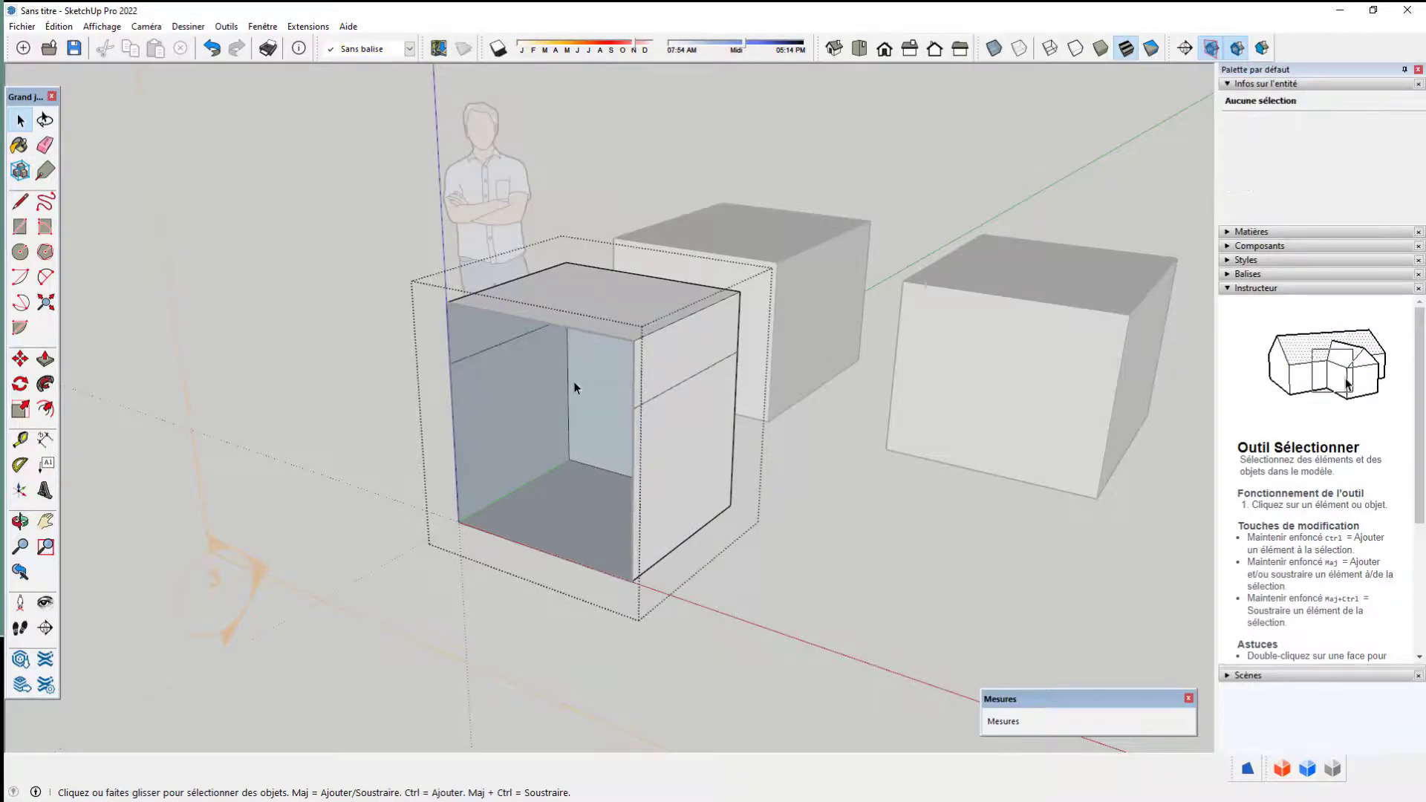
pyautogui.scroll(-3, 574, 381)
# Exit the group and erase the section plane
pyautogui.click(326, 603)
pyautogui.rightClick(414, 532)
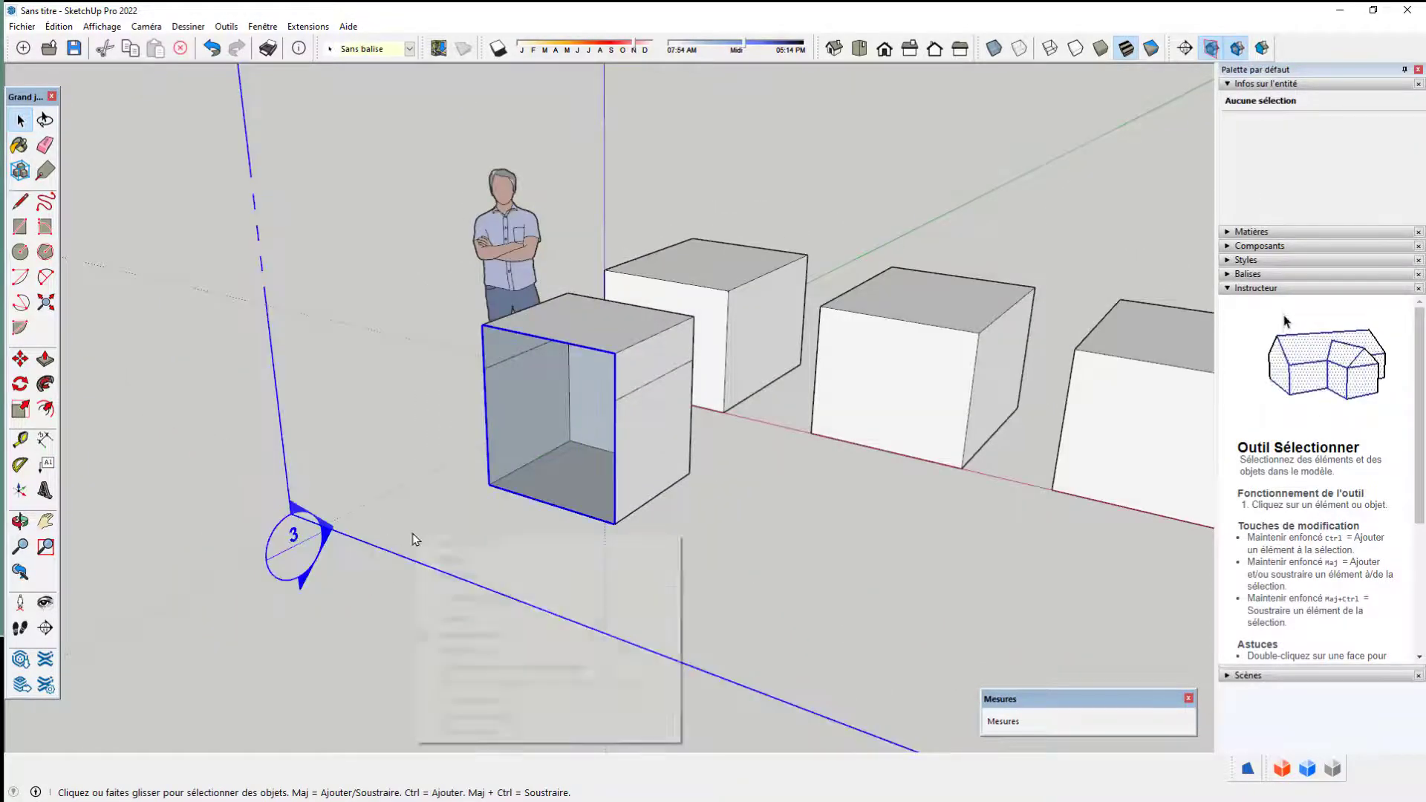
pyautogui.click(446, 559)
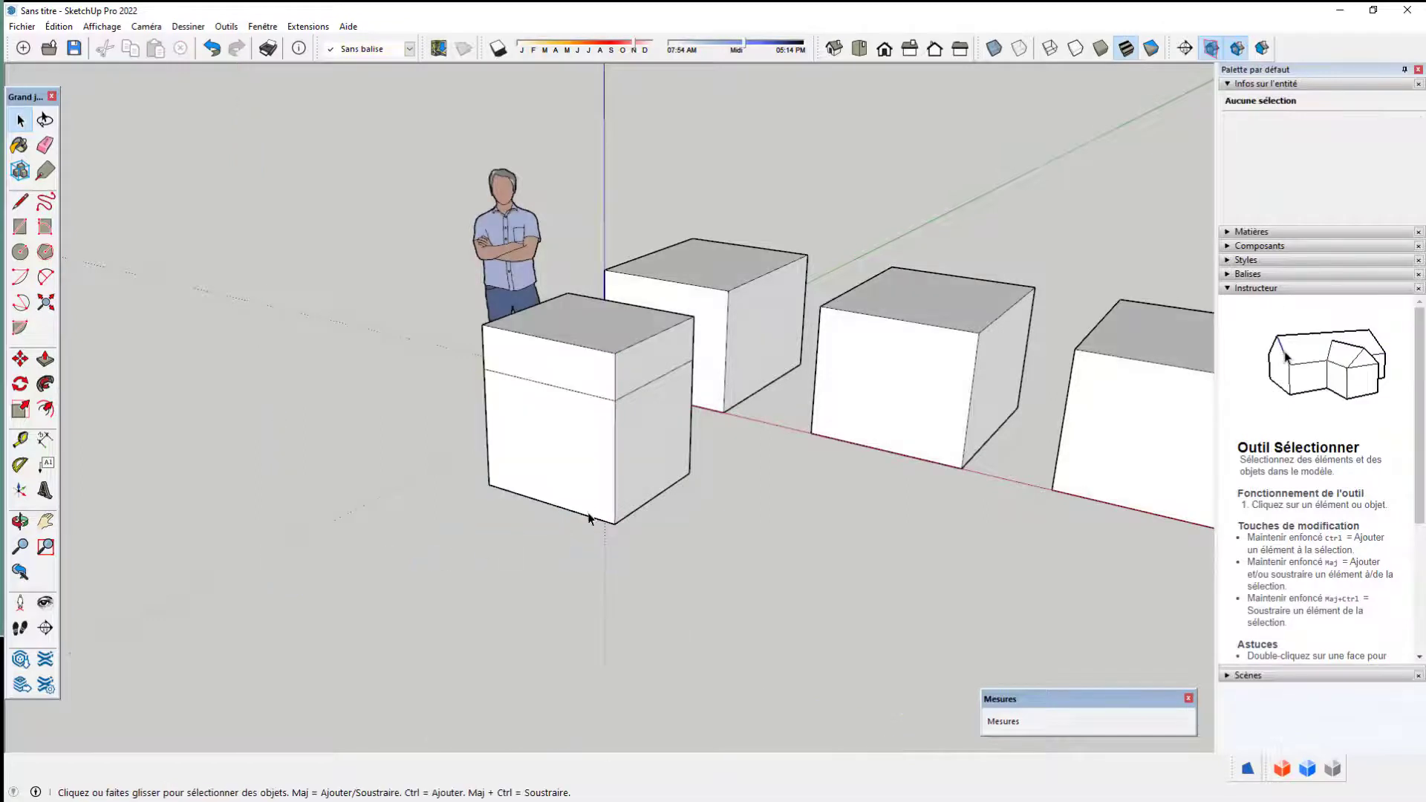
pyautogui.moveTo(745, 513); pyautogui.dragTo(541, 534, button='middle')
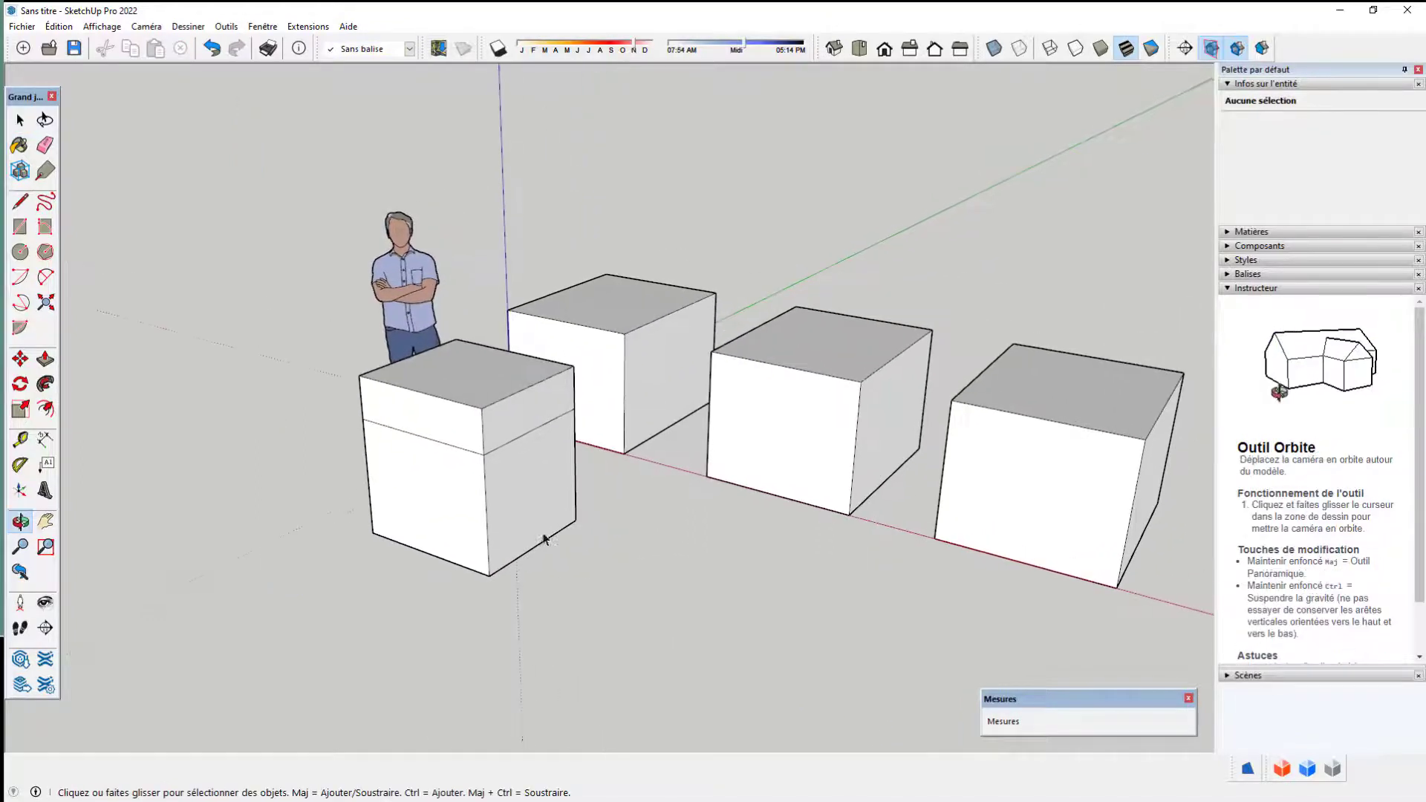
# Confirm the front box is a 0,95 m³ solid group and show the Solides toolbar
pyautogui.click(481, 506)
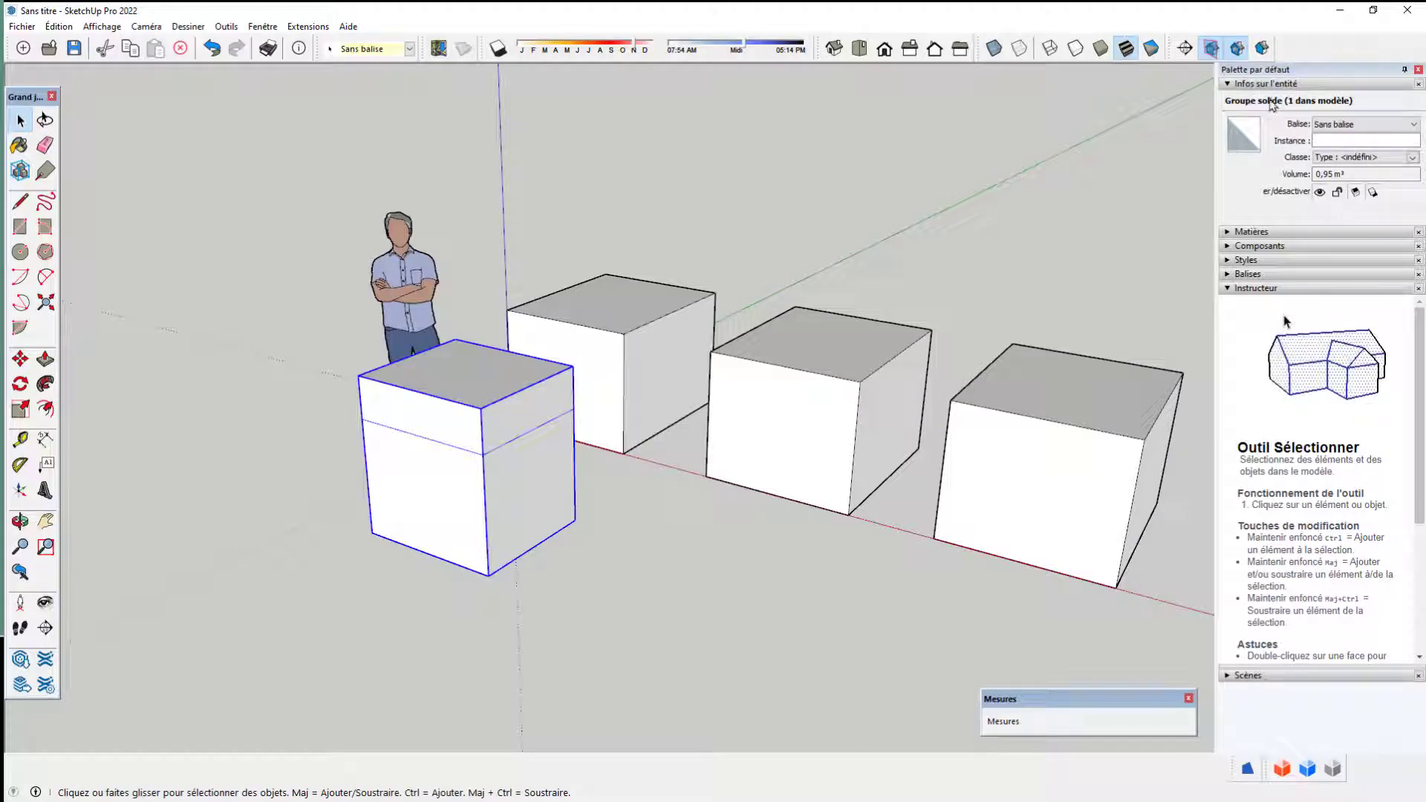
pyautogui.keyDown('shift'); pyautogui.moveTo(710, 466); pyautogui.dragTo(613, 481, button='middle'); pyautogui.keyUp('shift')
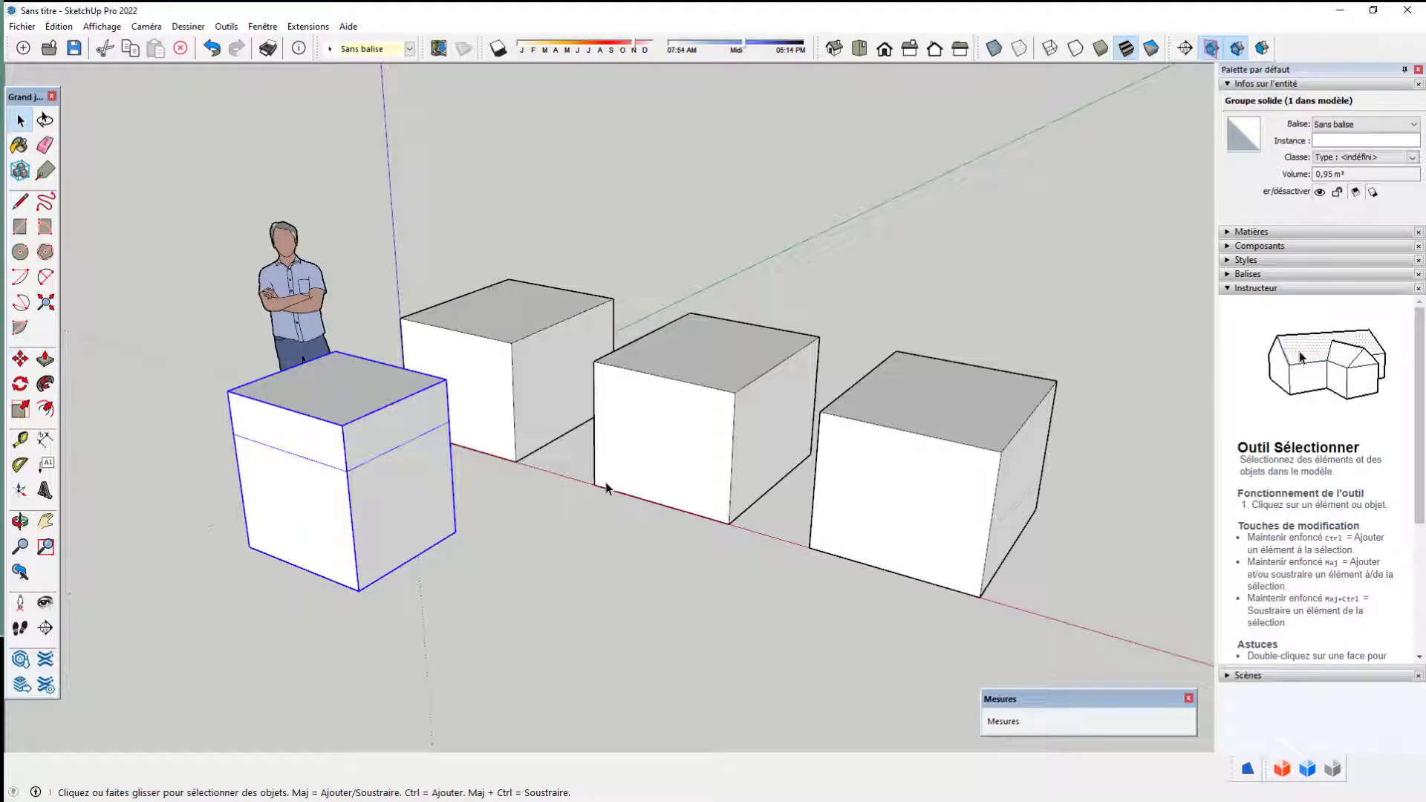
pyautogui.rightClick(676, 52)
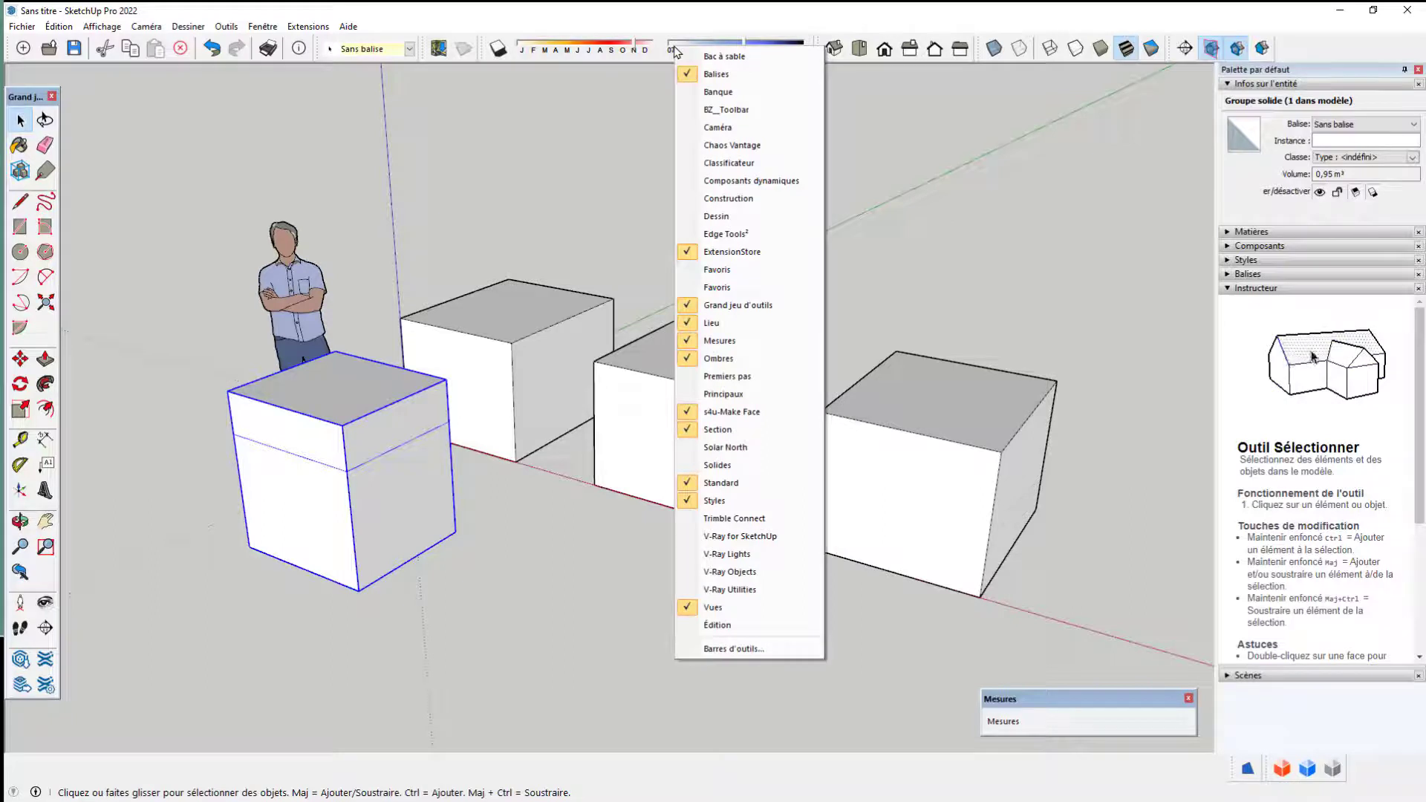
pyautogui.click(717, 464)
pyautogui.moveTo(702, 106); pyautogui.dragTo(624, 137)
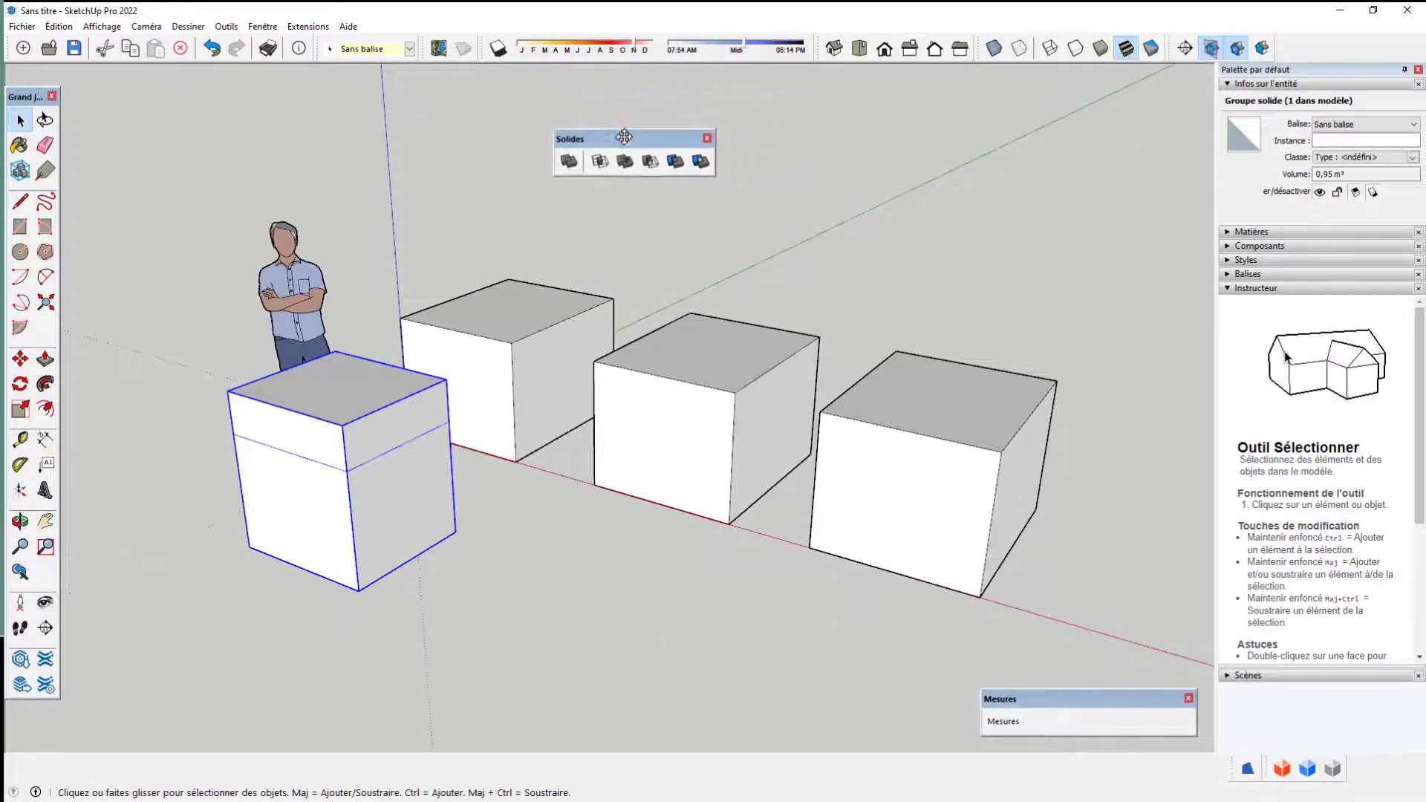